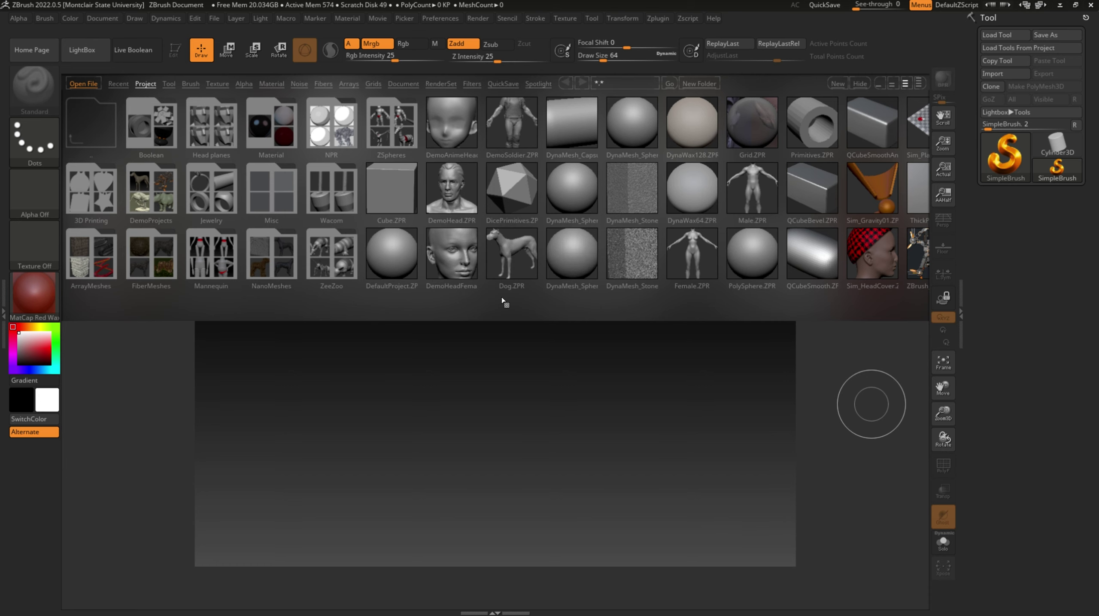
- Open the ZSphere.ZPR project without saving the changes to the current one
left_click_drag(501, 301, 412, 303)
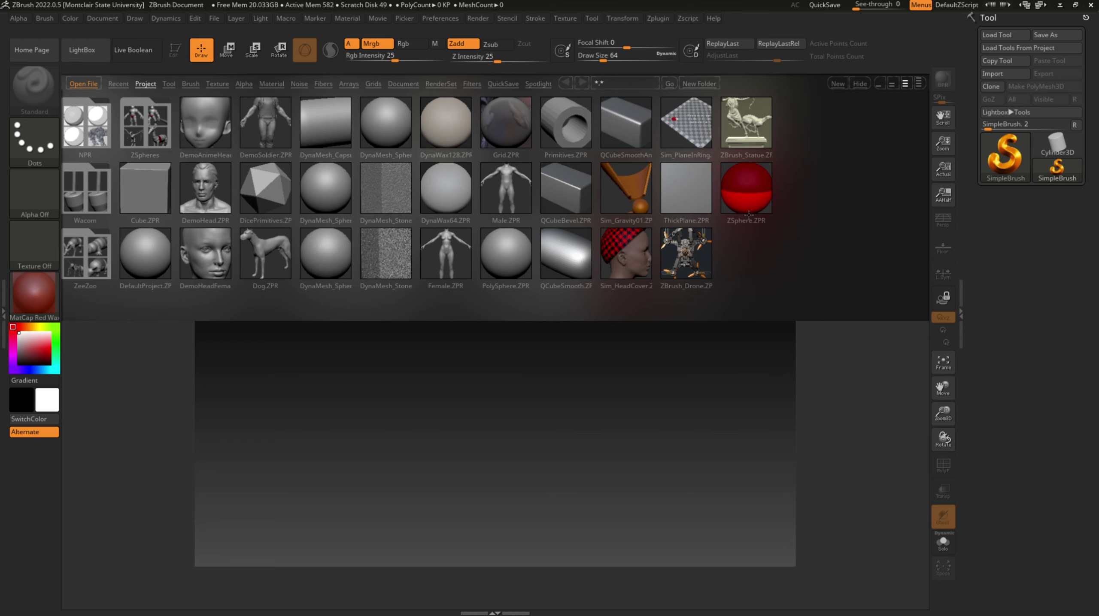
double_click(750, 195)
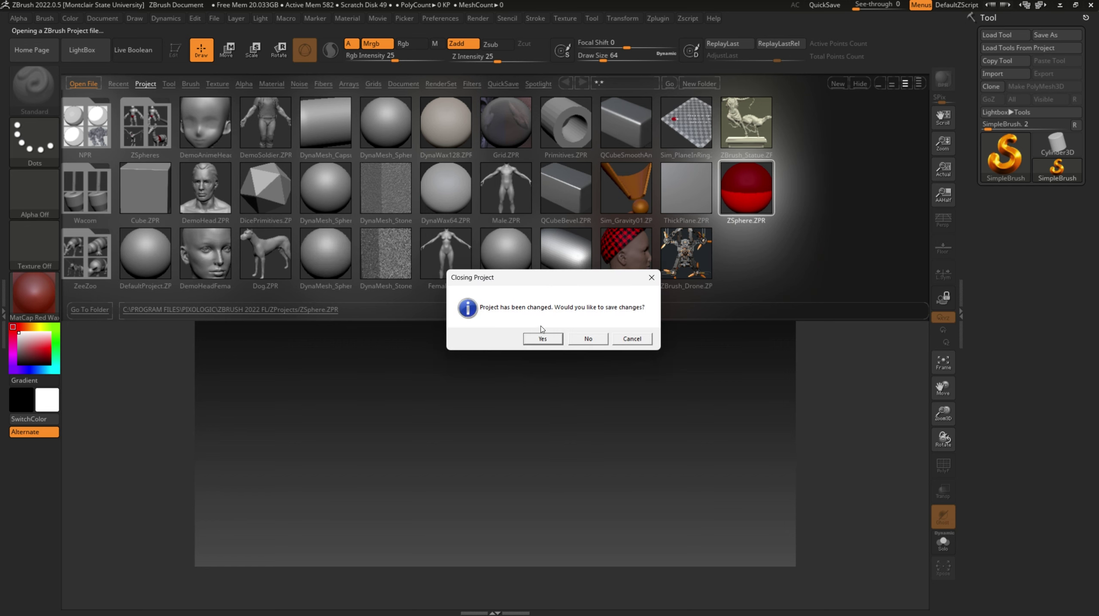
left_click(590, 339)
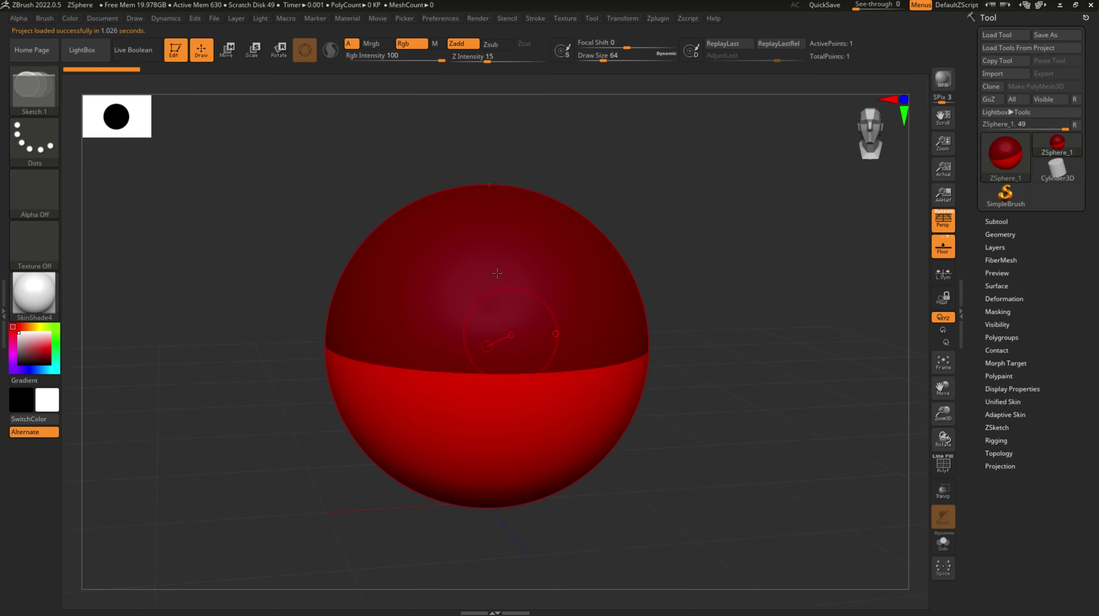
- Draw a second, slightly smaller ZSphere on top of the base sphere in the front view to start the torso
left_click(872, 131)
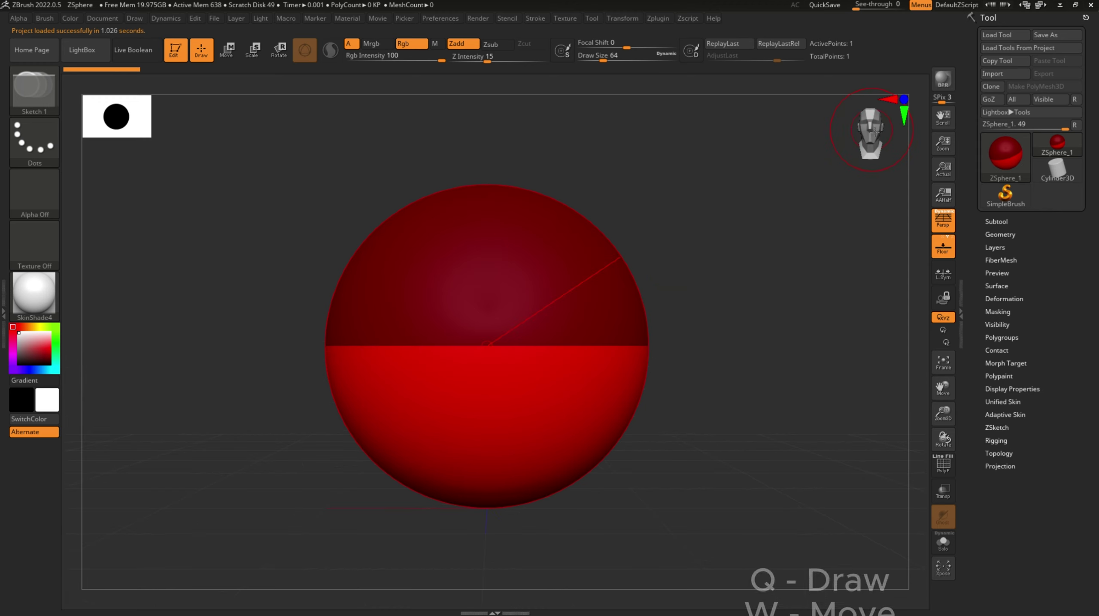
left_click_drag(943, 414, 941, 396)
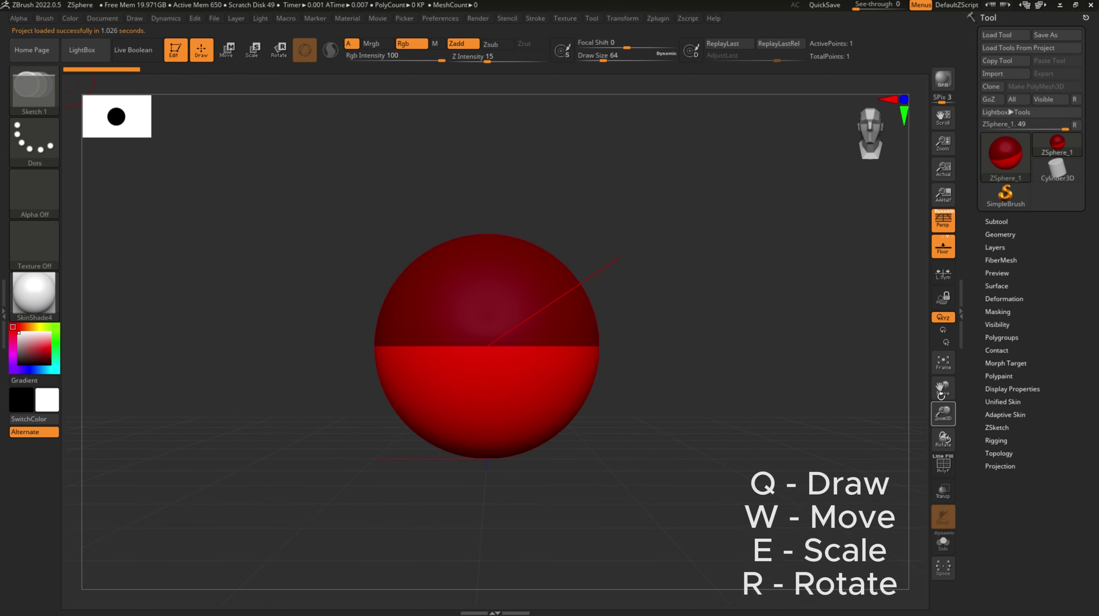
left_click(996, 221)
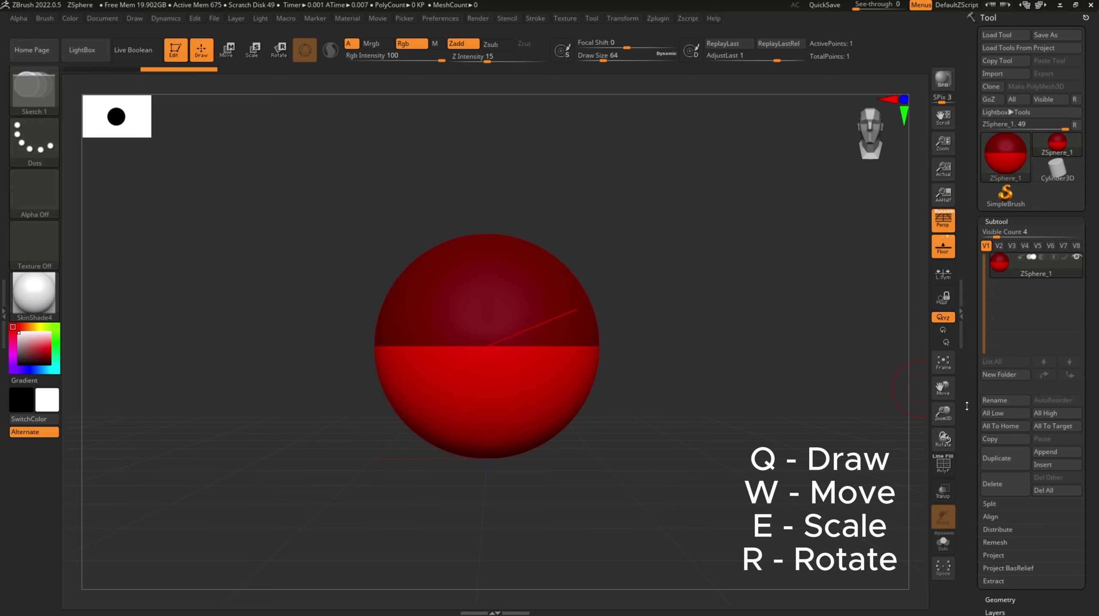
left_click_drag(943, 392, 949, 441)
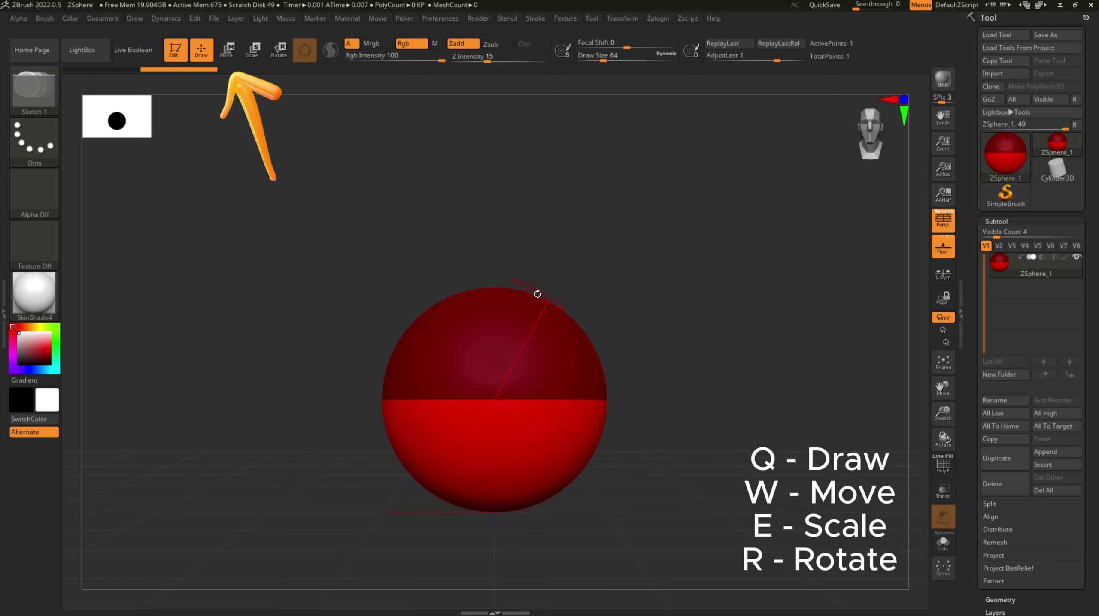
left_click_drag(496, 286, 453, 195)
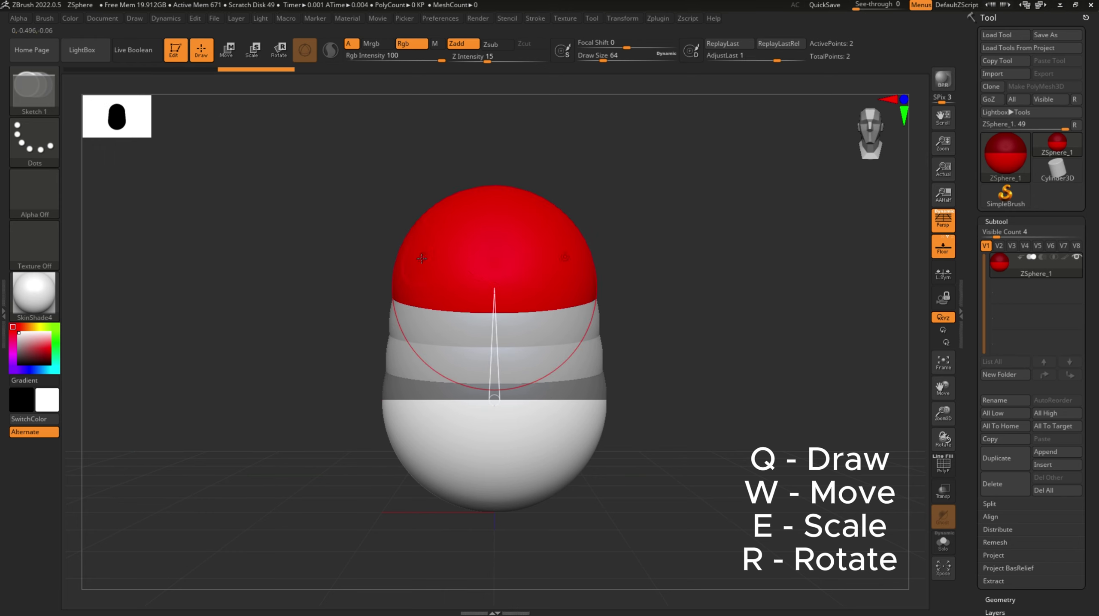
- Move the upper torso sphere higher to lengthen the torso and enlarge it slightly
key("w")
mouse_move(404, 271)
left_mouse_down()
mouse_move(387, 56)
mouse_move(386, 256)
mouse_move(386, 91)
mouse_move(385, 166)
left_mouse_up()
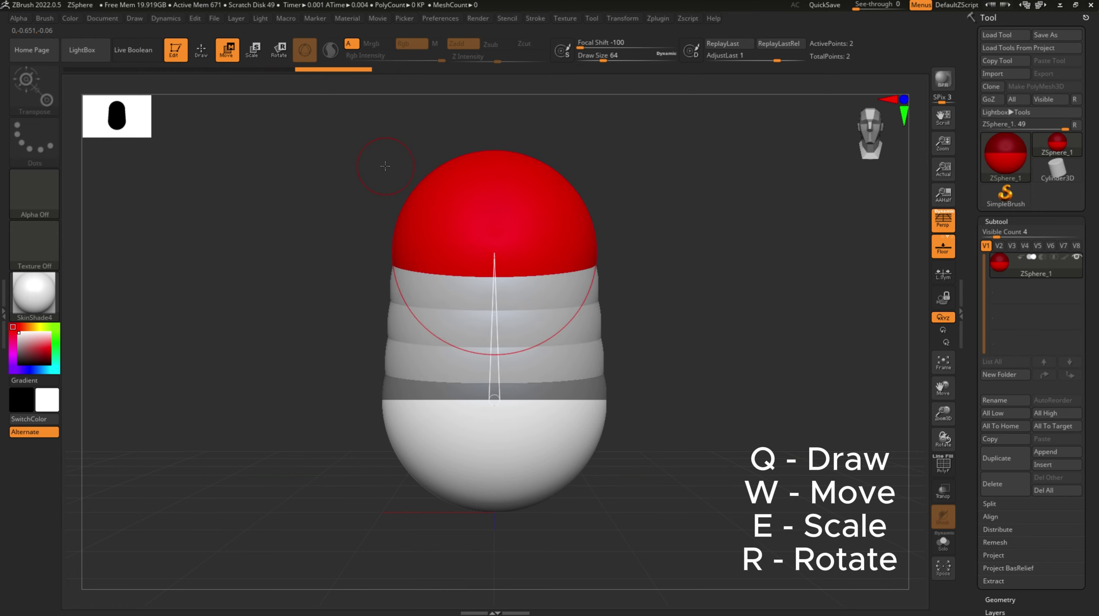
key("e")
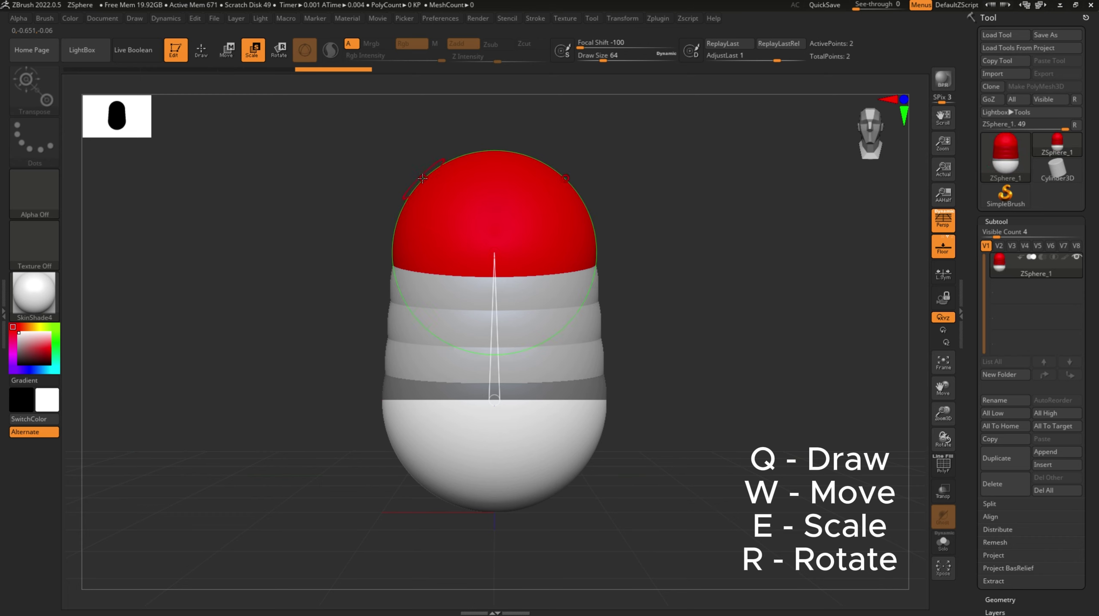
left_click_drag(421, 177, 392, 182)
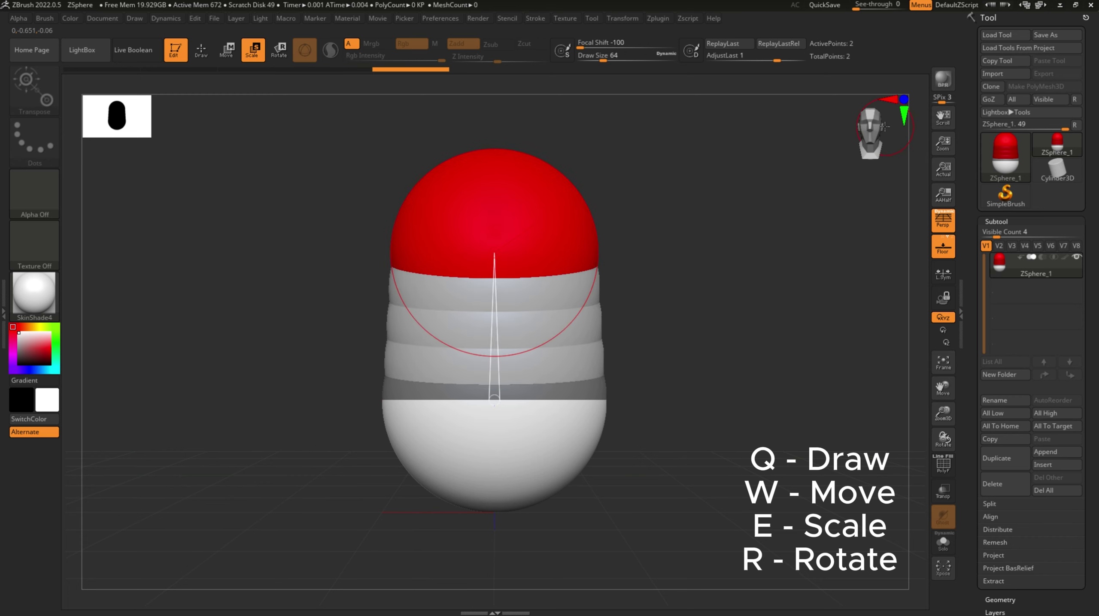
- Line up the upper torso sphere over the base sphere in the side view
left_click_drag(884, 127, 904, 125)
key("w")
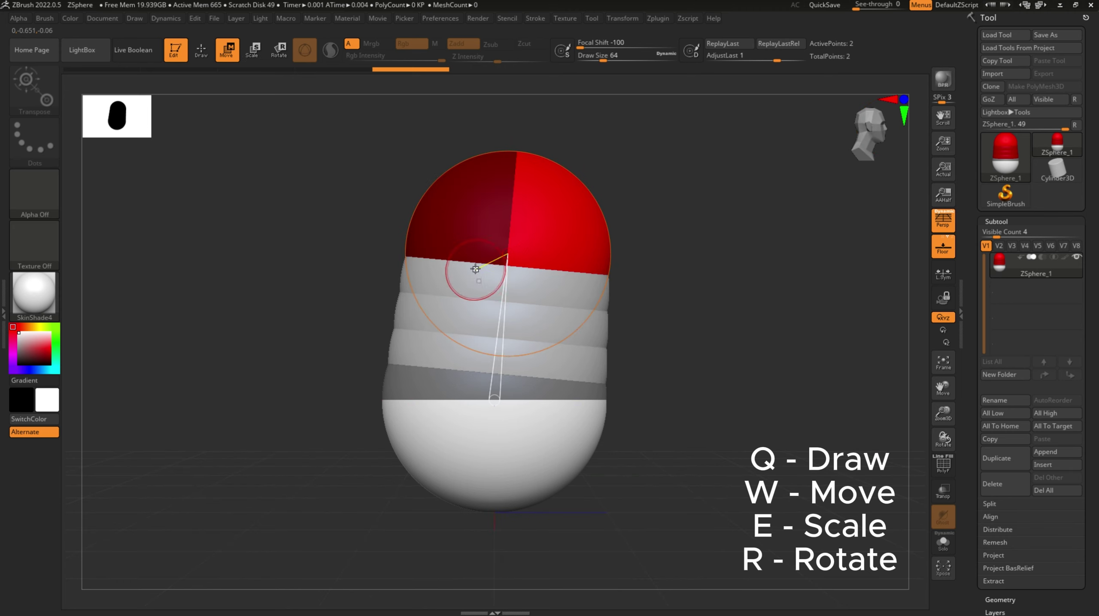
mouse_move(515, 241)
left_mouse_down()
mouse_move(493, 232)
mouse_move(503, 232)
left_mouse_up()
- Check that X symmetry is active and draw a mirrored pair of shoulder spheres on the upper torso sphere
left_click_drag(944, 413, 944, 394)
left_click_drag(860, 138, 850, 141)
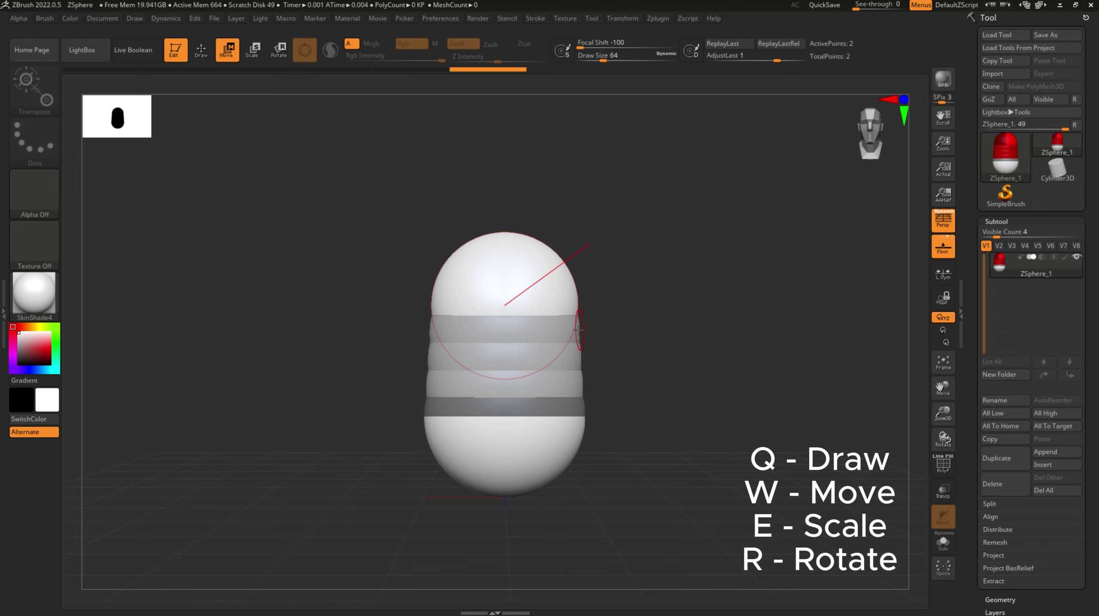
key("q")
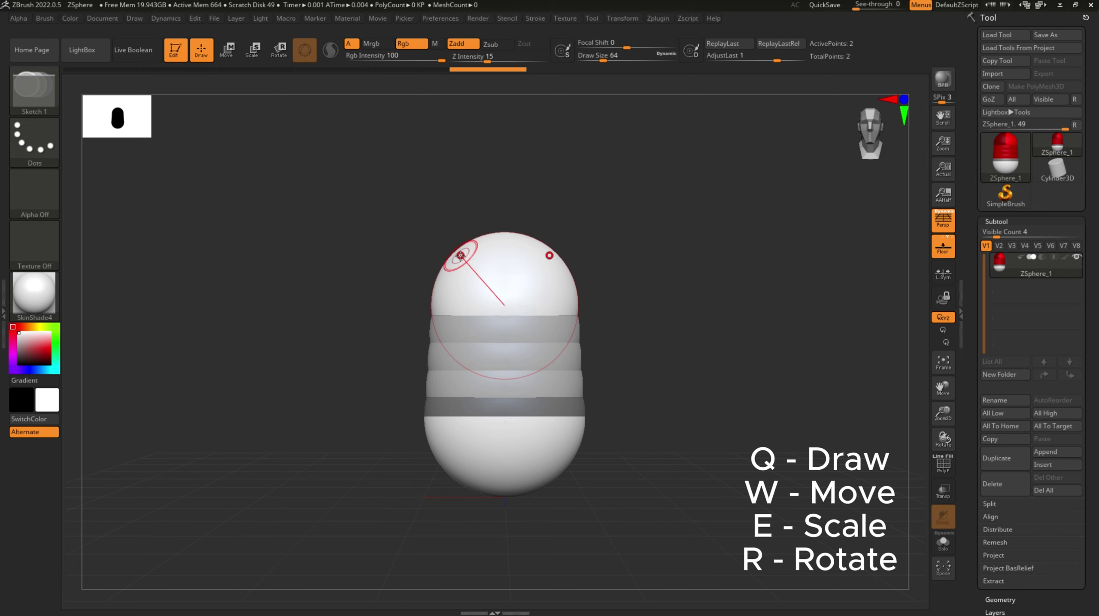
mouse_move(433, 281)
left_mouse_down()
mouse_move(417, 277)
mouse_move(430, 281)
left_mouse_up()
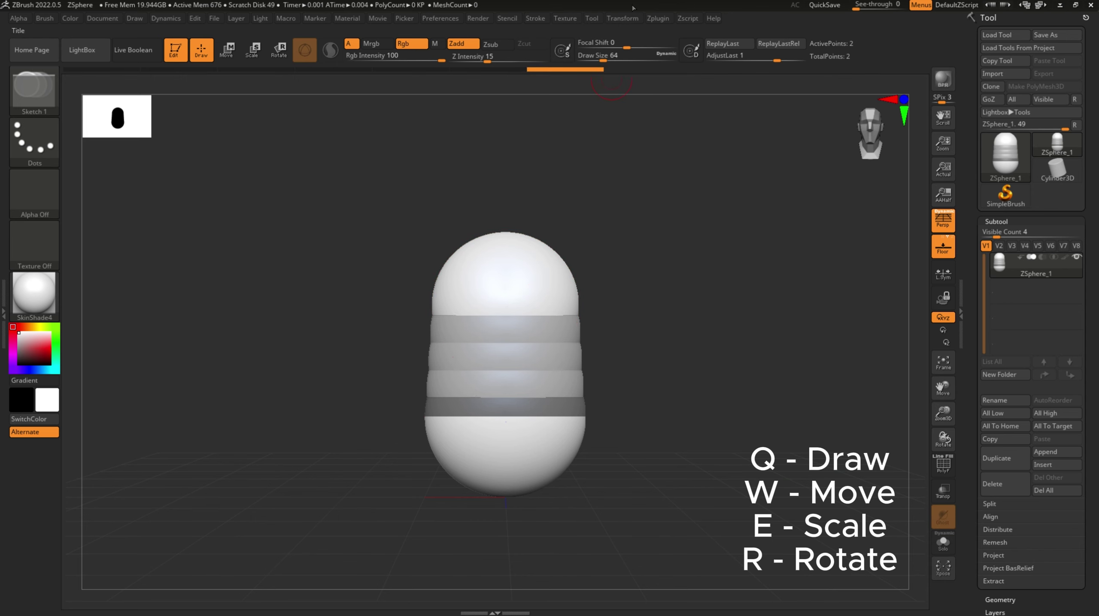
left_click(628, 20)
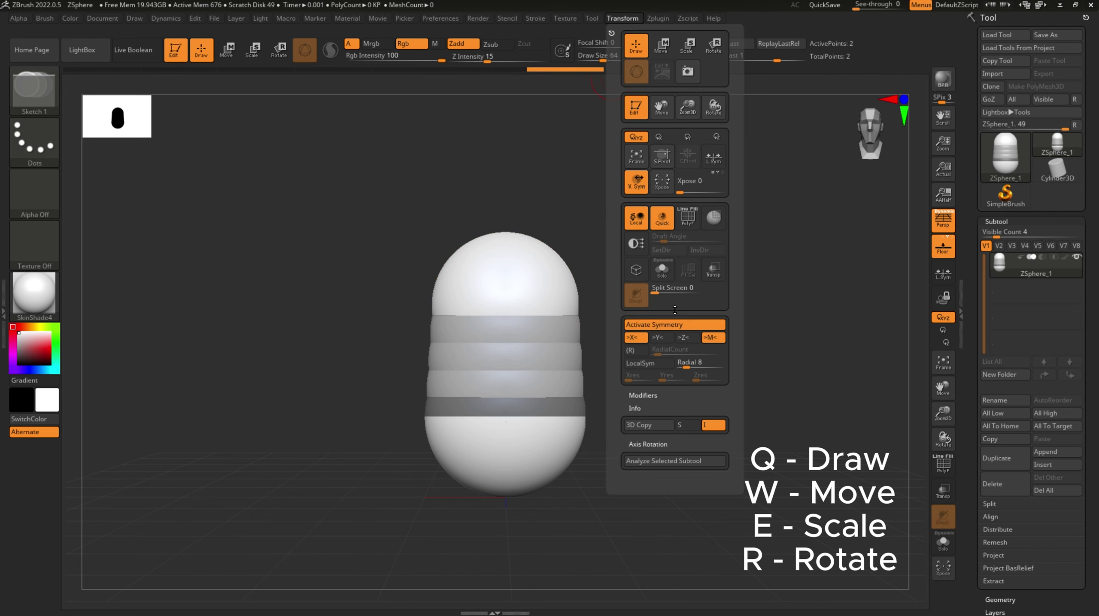
left_click(632, 19)
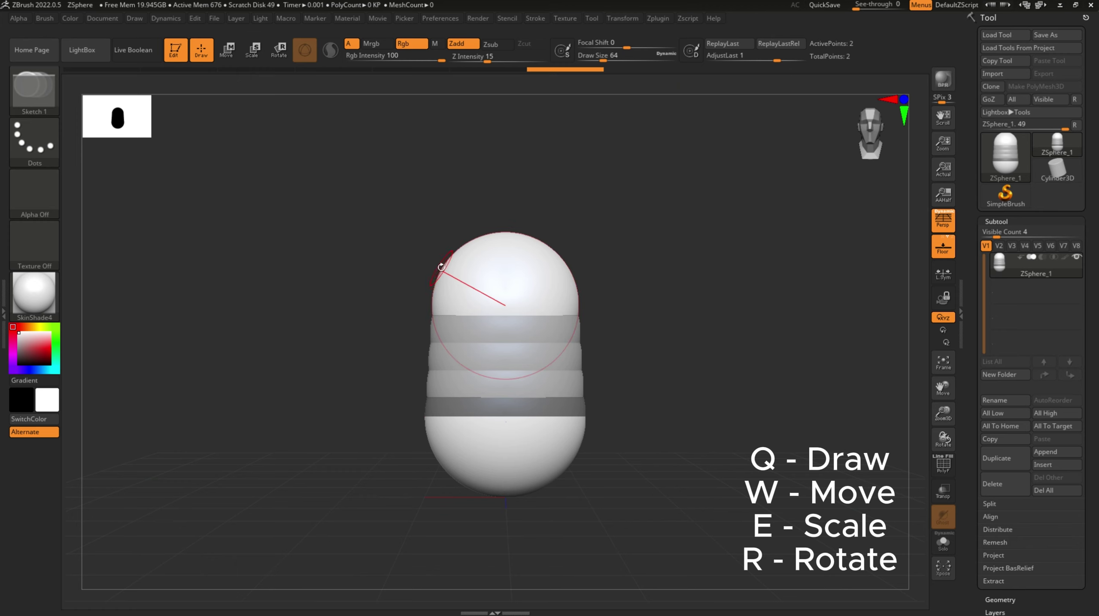
left_click_drag(442, 266, 412, 257)
- Center the shoulder spheres on the torso's depth in the side view and pull them outward and up in the front view
left_click_drag(869, 137, 886, 136)
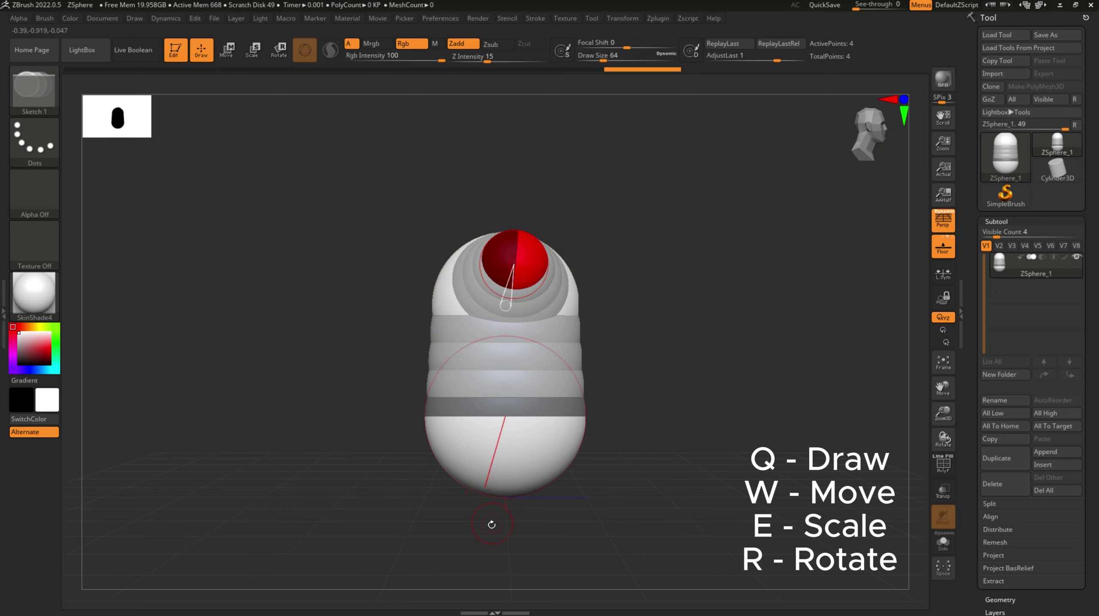
key("w")
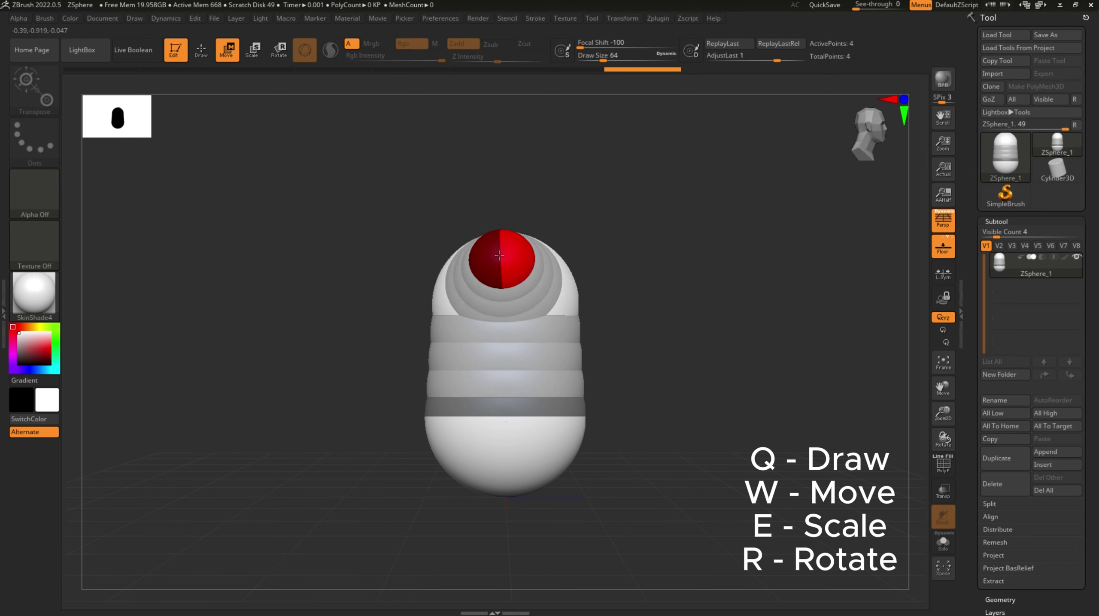
left_click_drag(499, 255, 501, 254)
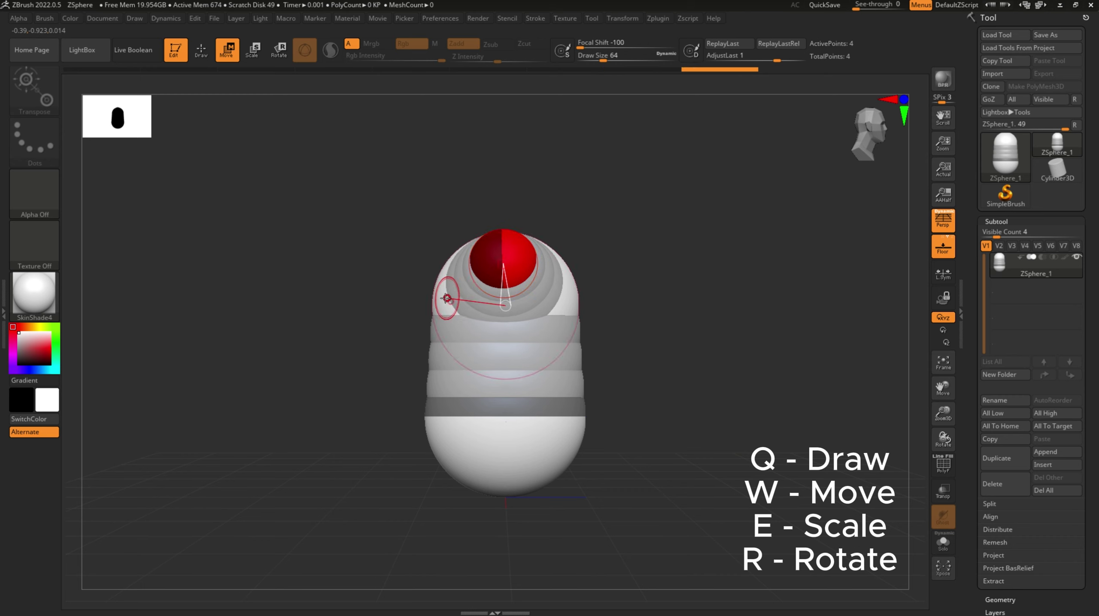
left_click_drag(839, 185, 845, 140)
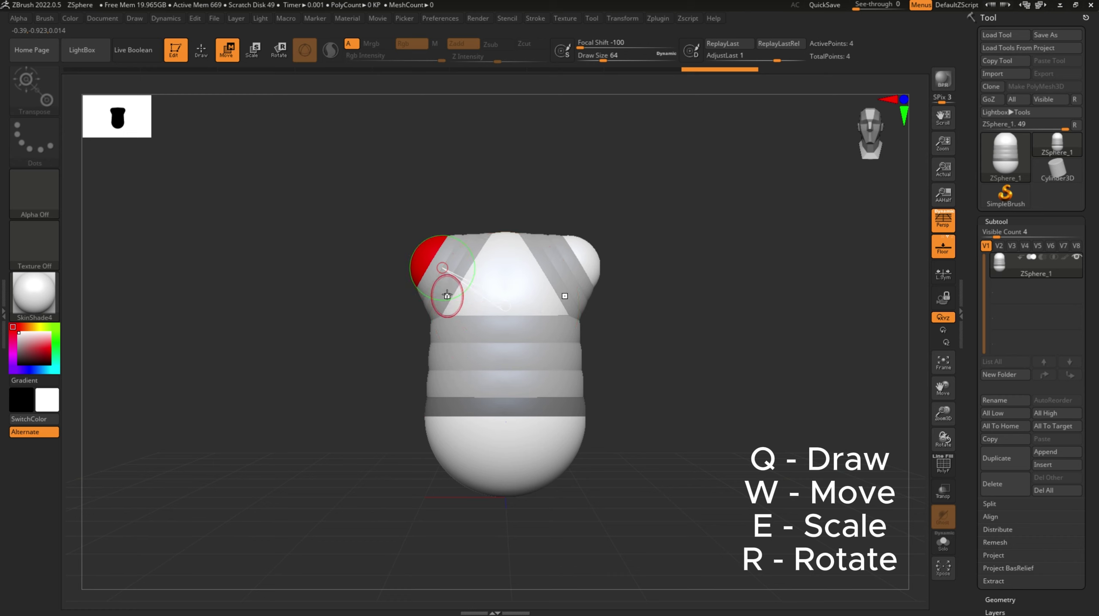
left_click_drag(443, 292, 396, 258)
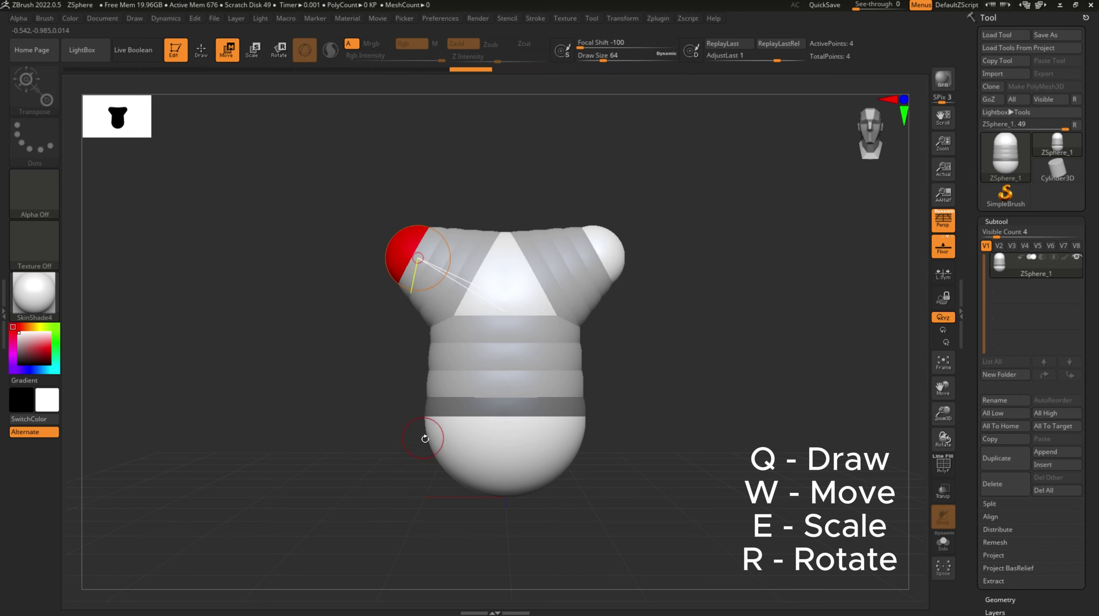
- Try to add a mirrored pair of hip spheres at the bottom of the torso and reposition them
key("q")
mouse_move(451, 478)
left_mouse_down()
mouse_move(414, 488)
mouse_move(431, 503)
left_mouse_up()
key("w")
mouse_move(543, 489)
left_mouse_down()
mouse_move(500, 496)
mouse_move(514, 491)
mouse_move(425, 471)
left_mouse_up()
left_click(860, 146)
left_click_drag(944, 392, 940, 374)
left_click_drag(943, 415, 962, 330)
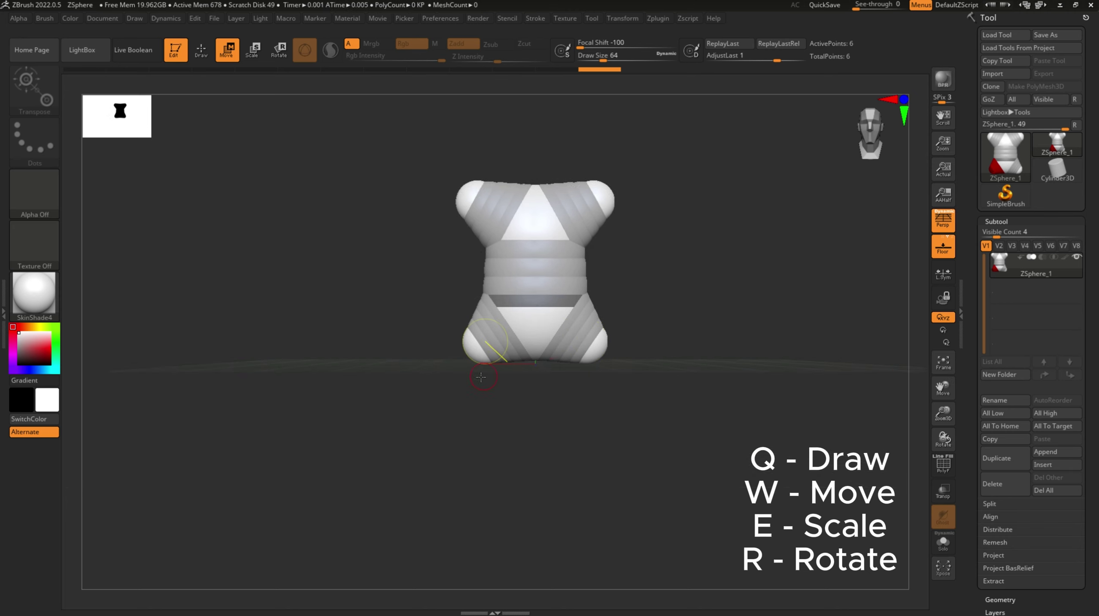
left_click_drag(473, 351, 477, 374)
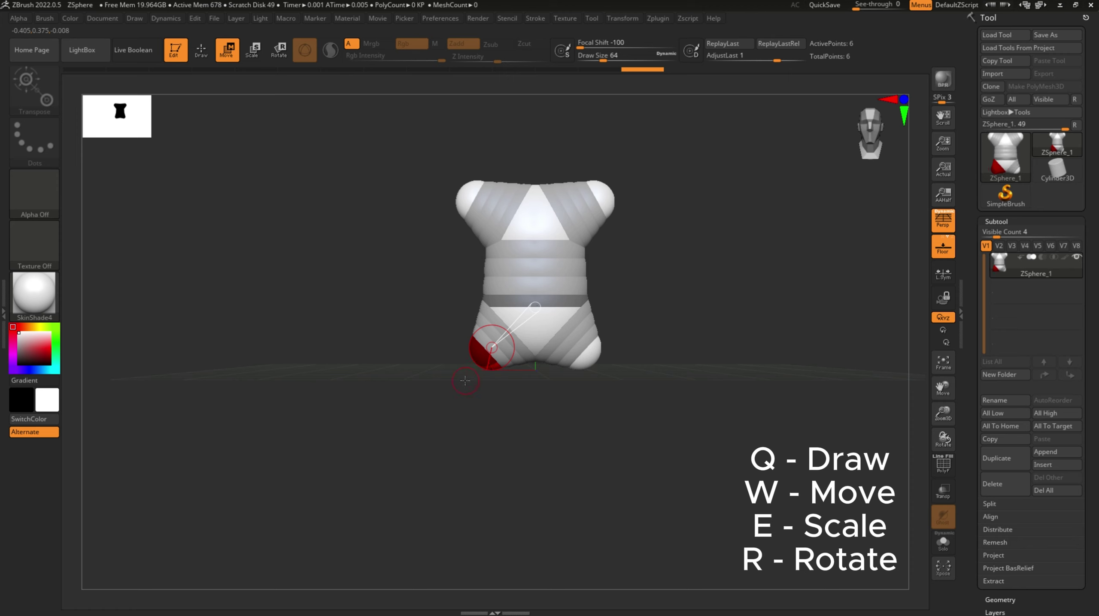
key("ctrl+z")
key("ctrl+z")
key("ctrl+z")
key("ctrl+z")
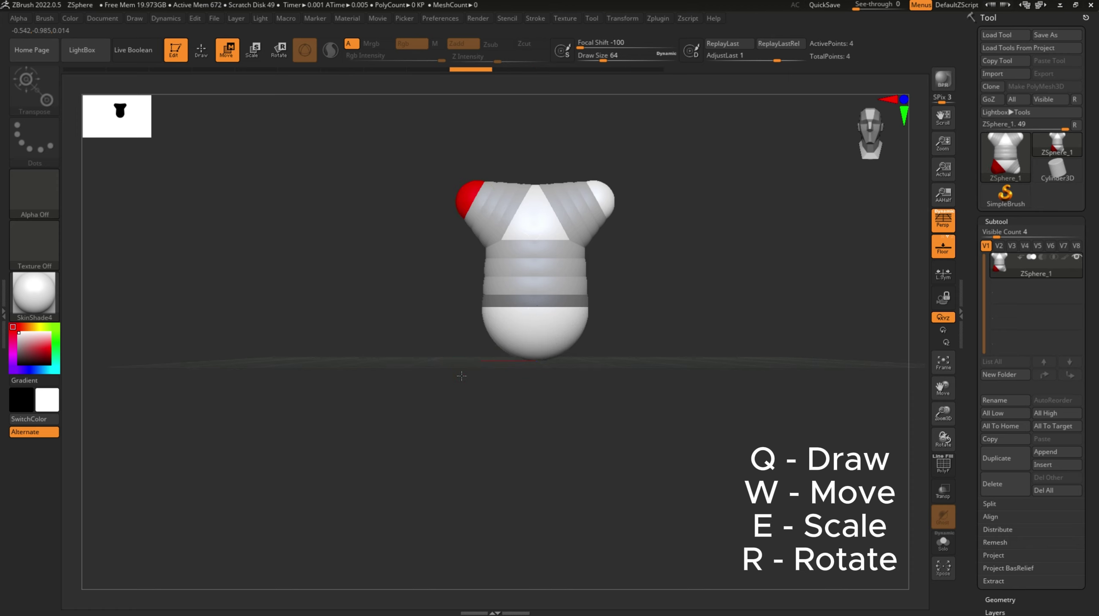
left_click_drag(461, 375, 502, 355)
key("q")
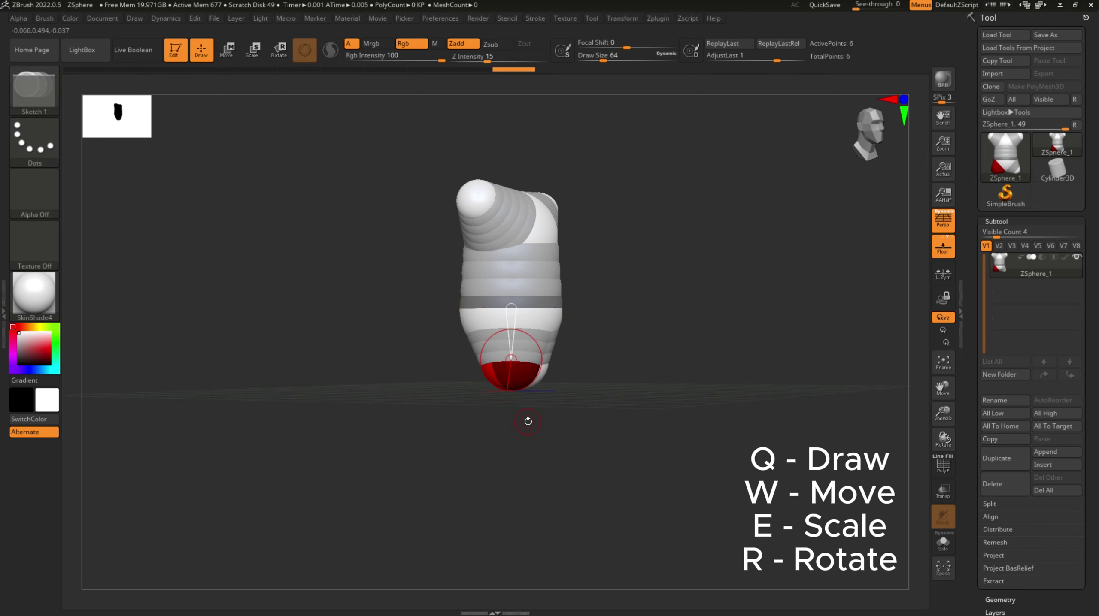
left_click_drag(525, 419, 534, 402)
key("ctrl+z")
- Turn off symmetry and draw a single tail sphere at the underside of the base torso sphere
left_click(622, 18)
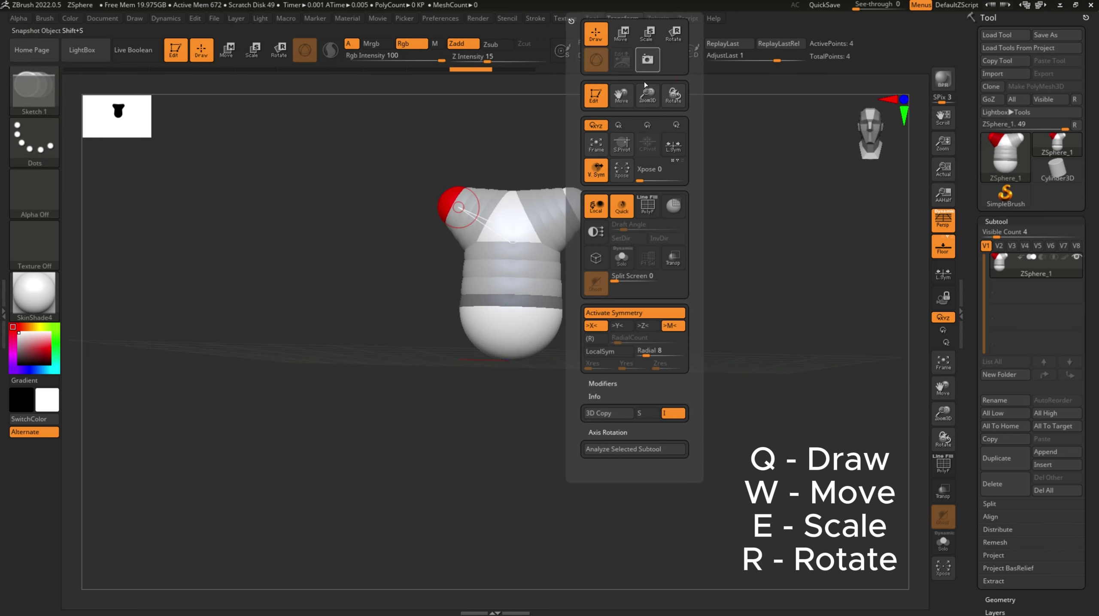
left_click(654, 314)
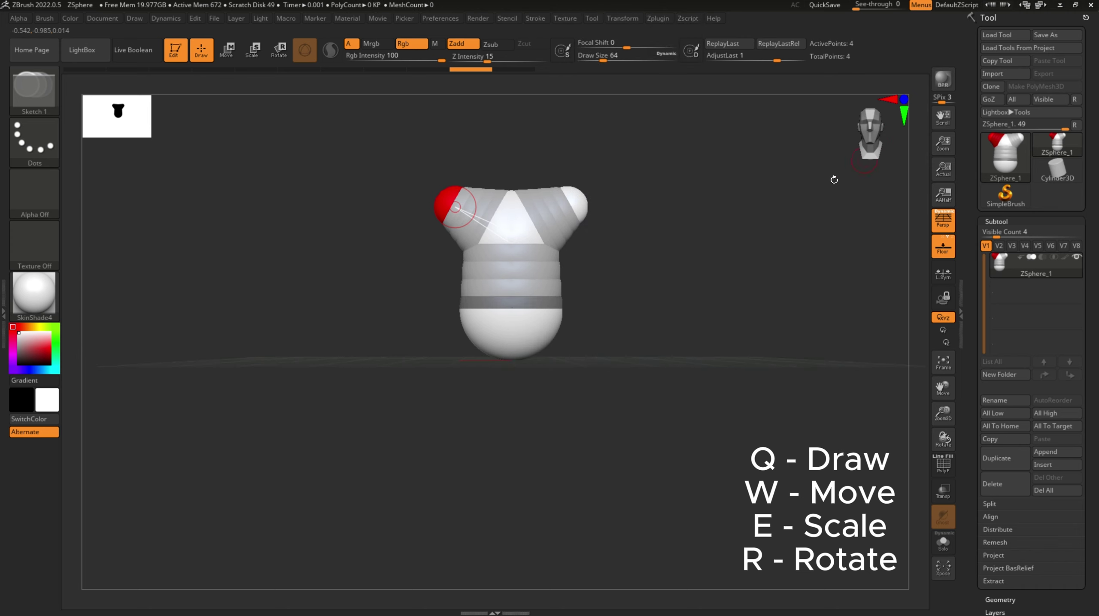
left_click(511, 366)
left_click_drag(479, 384, 502, 367)
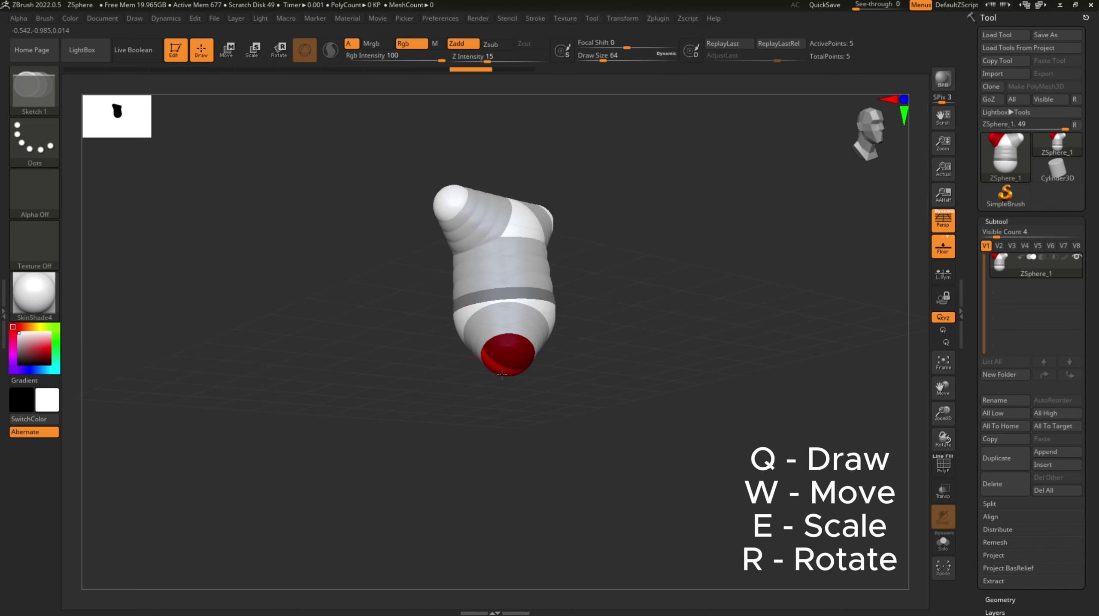
left_click(863, 120)
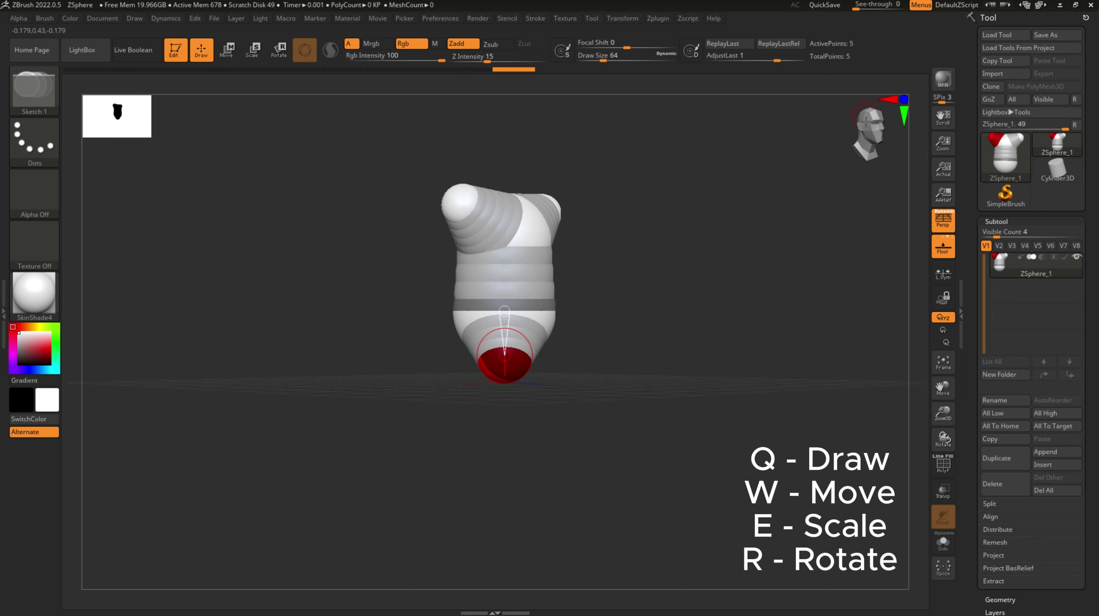
- Center the first tail sphere under the torso, shift it in the side view and enlarge it
key("w")
left_click_drag(505, 366, 504, 378)
left_click(871, 131)
left_click(868, 151)
left_click_drag(503, 310, 503, 325)
left_click(878, 134)
key("e")
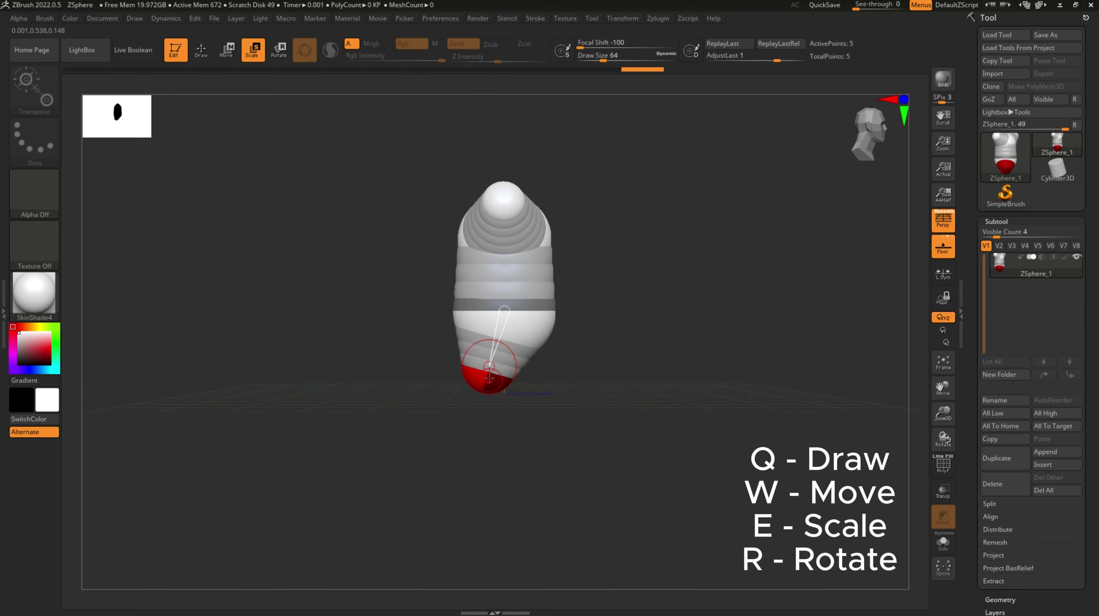
mouse_move(490, 368)
left_mouse_down()
mouse_move(513, 451)
mouse_move(496, 388)
mouse_move(429, 415)
left_mouse_up()
- Draw a second tail sphere from the first one and move it to one side, adjusting the first to start a curve
key("q")
left_click(881, 127)
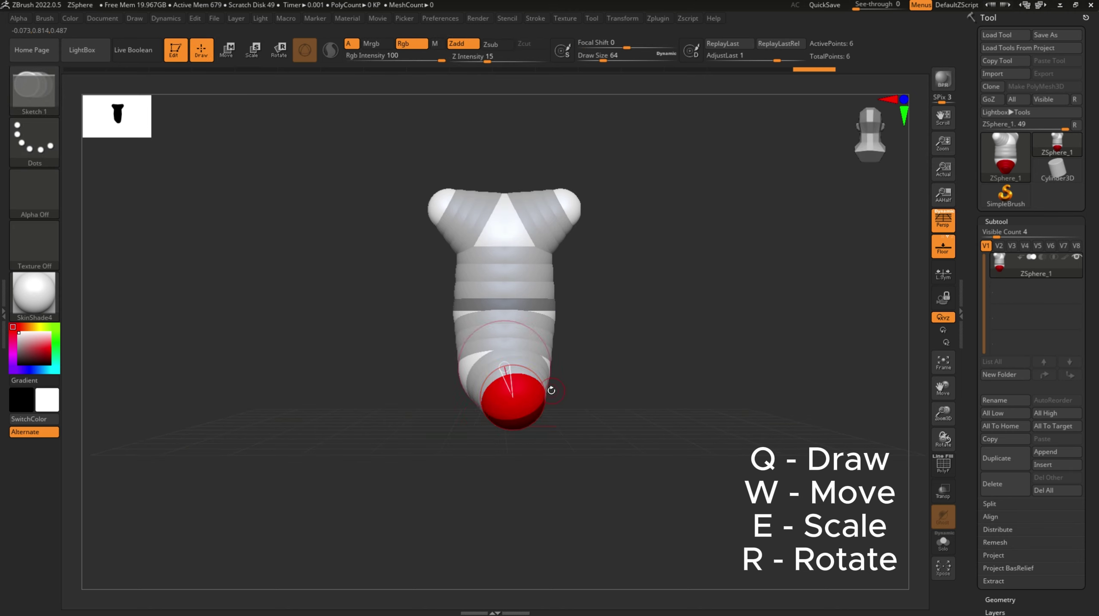
left_click(878, 133)
key("w")
left_click_drag(563, 397, 575, 400)
left_click_drag(516, 371, 527, 374)
left_click_drag(592, 397, 607, 392)
left_click_drag(527, 374, 543, 365)
left_click_drag(611, 390, 594, 410)
- Refine the position of the second tail sphere from other views and adjust the size of the tail spheres
left_click(863, 132)
left_click_drag(498, 416, 469, 404)
left_click_drag(504, 388, 464, 404)
left_click_drag(298, 259, 408, 244)
key("e")
left_click_drag(392, 380, 298, 380)
left_click_drag(486, 371, 477, 382)
- Extend the tail with a third, smaller sphere and move it outward along the curve
key("q")
left_click_drag(410, 410, 401, 416)
left_click_drag(336, 389, 453, 389)
key("w")
left_click_drag(589, 399, 612, 415)
- Add a fourth sphere as the tail tip, move it outward and scale the end of the tail to a taper
key("q")
left_click_drag(865, 149, 794, 153)
key("w")
mouse_move(520, 412)
left_mouse_down()
mouse_move(532, 416)
mouse_move(503, 413)
left_mouse_up()
key("e")
left_click_drag(647, 388, 707, 388, "shift")
left_click_drag(576, 407, 571, 409)
- Scale the spheres near the tail's base and middle for a smooth transition from the torso
left_click(865, 134)
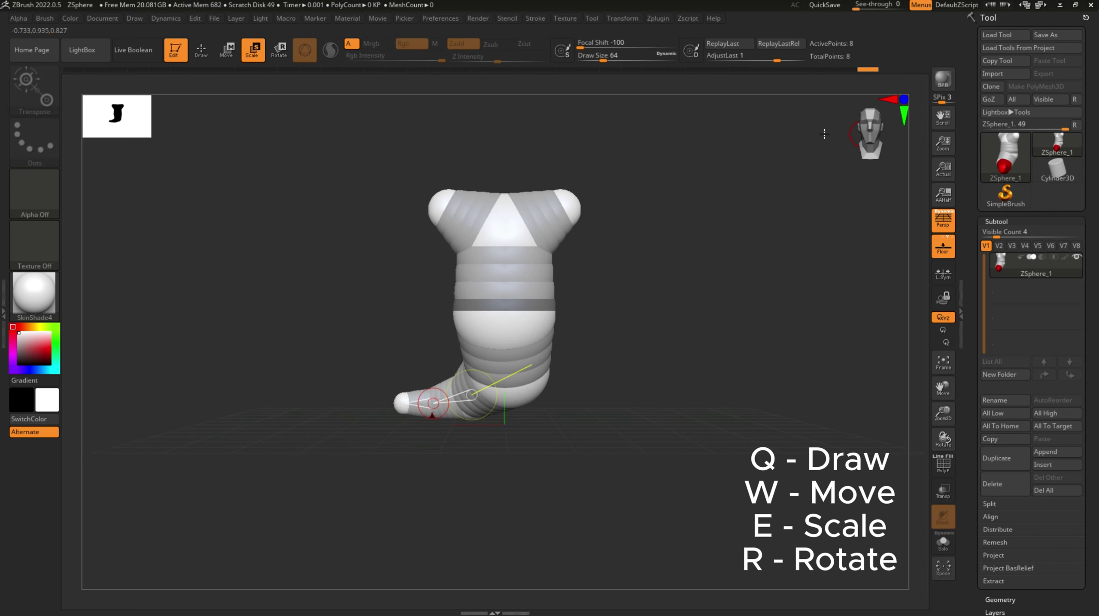
left_click_drag(453, 369, 447, 368)
left_click(865, 134)
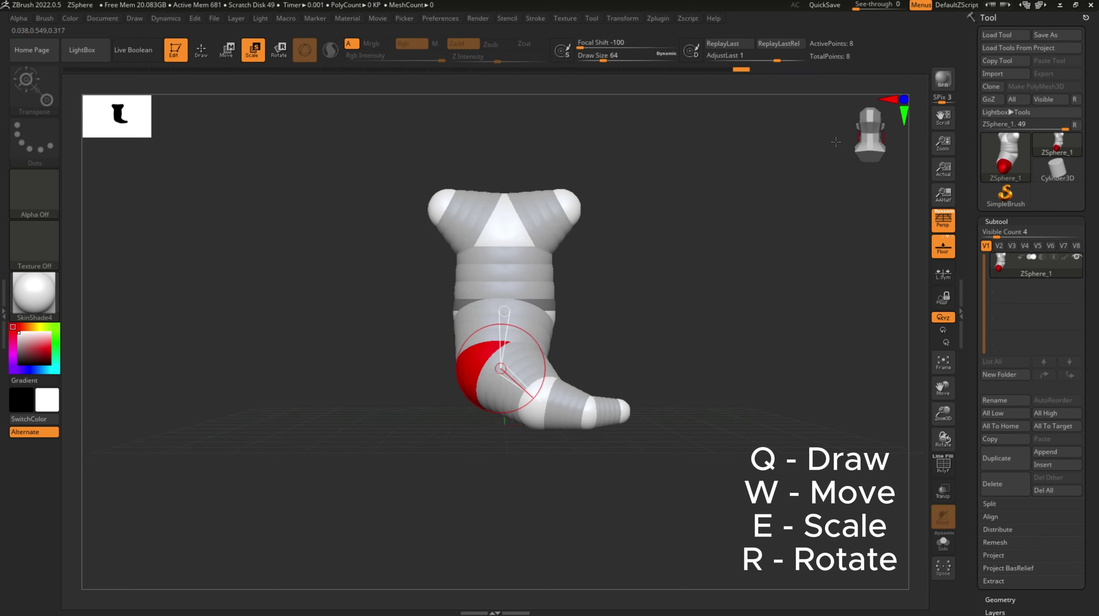
left_click_drag(541, 404, 592, 414)
left_click_drag(797, 141, 524, 328)
- Move the spheres at the base of the tail sideways to smooth the curve under the torso
key("w")
left_click_drag(576, 372, 525, 388, "shift")
left_click(493, 399)
left_click(512, 376)
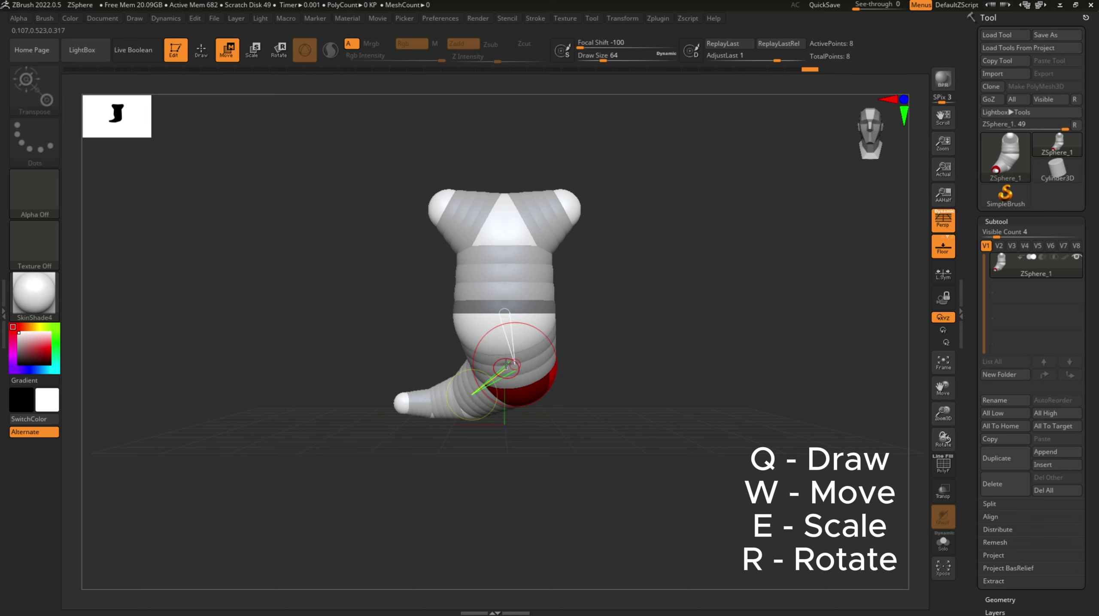
- Add a mirrored pair of small spheres on the outer sides of the shoulders to start the arms
left_click(858, 129)
left_click(859, 129)
key("q")
left_click(429, 221)
key("ctrl+z")
left_click(439, 219)
mouse_move(392, 263)
left_mouse_down()
mouse_move(407, 274)
mouse_move(449, 259)
mouse_move(427, 253)
left_mouse_up()
key("ctrl+z")
left_click_drag(452, 213, 429, 216)
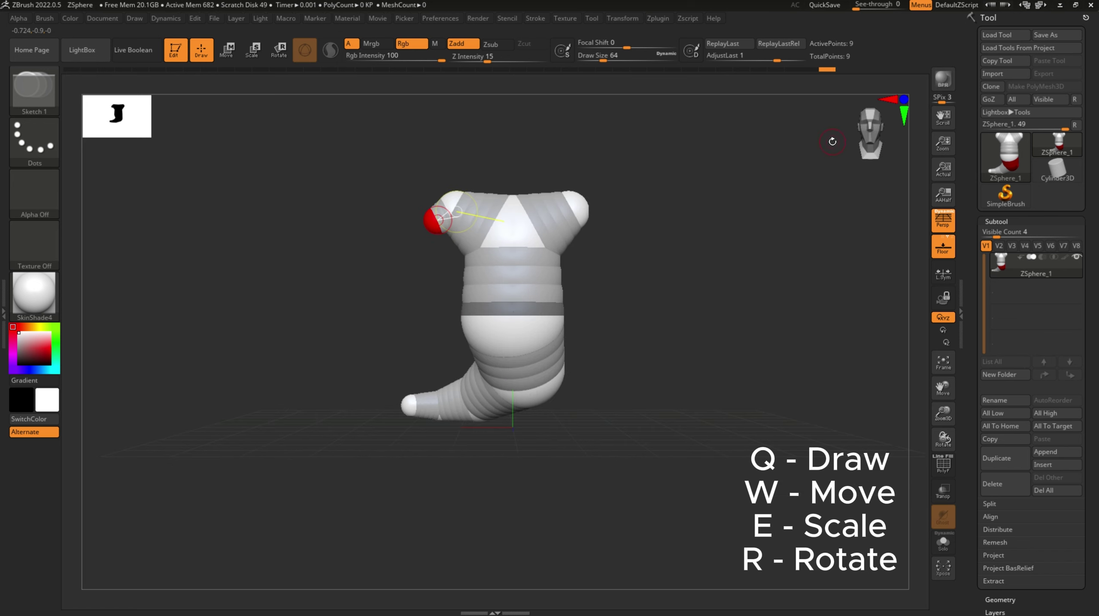
left_click(428, 228)
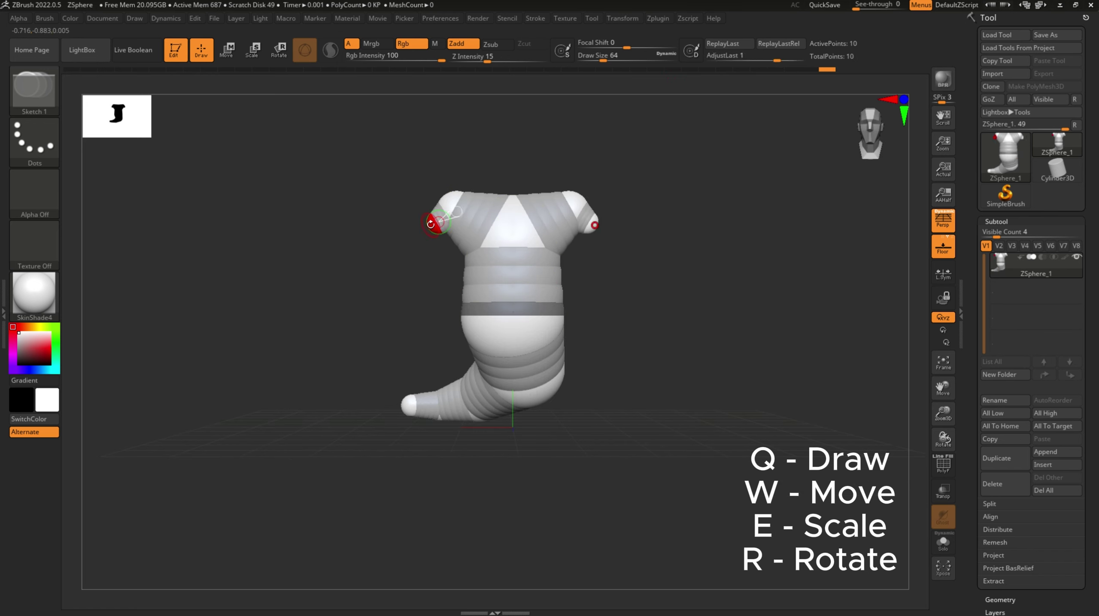
mouse_move(384, 275)
left_mouse_down()
mouse_move(419, 275)
mouse_move(381, 278)
left_mouse_up()
- Move the new arm spheres down and outward to elbow position and scale them to form the upper arms
key("w")
left_click_drag(434, 225, 417, 331)
key("e")
mouse_move(415, 333)
left_mouse_down()
mouse_move(520, 376)
mouse_move(415, 324)
left_mouse_up()
key("w")
left_click(872, 137)
left_click_drag(871, 137, 848, 137)
left_click_drag(441, 314, 451, 272)
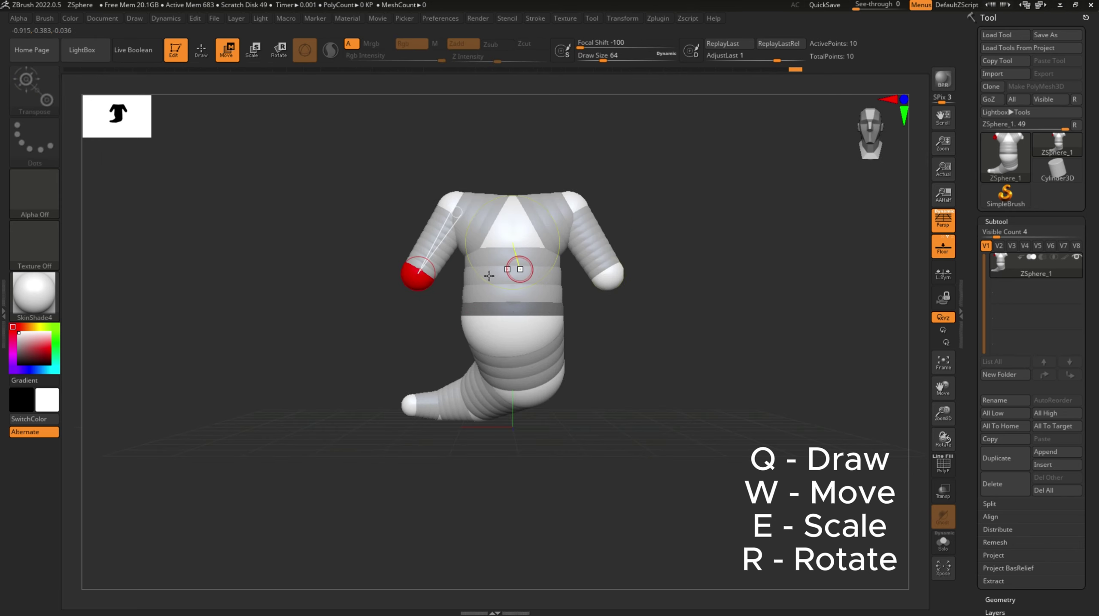
- Add mirrored spheres below the elbows, move them down to wrist position and scale them to form the forearms
key("q")
left_click_drag(411, 289, 419, 296)
key("w")
left_click(874, 153)
left_click_drag(526, 293, 539, 349)
left_click(872, 147)
key("e")
left_click_drag(410, 347, 427, 332)
key("w")
- Check the arms in side view and adjust the size of the wrist spheres
left_click(879, 139)
left_click(876, 138)
left_click(882, 138)
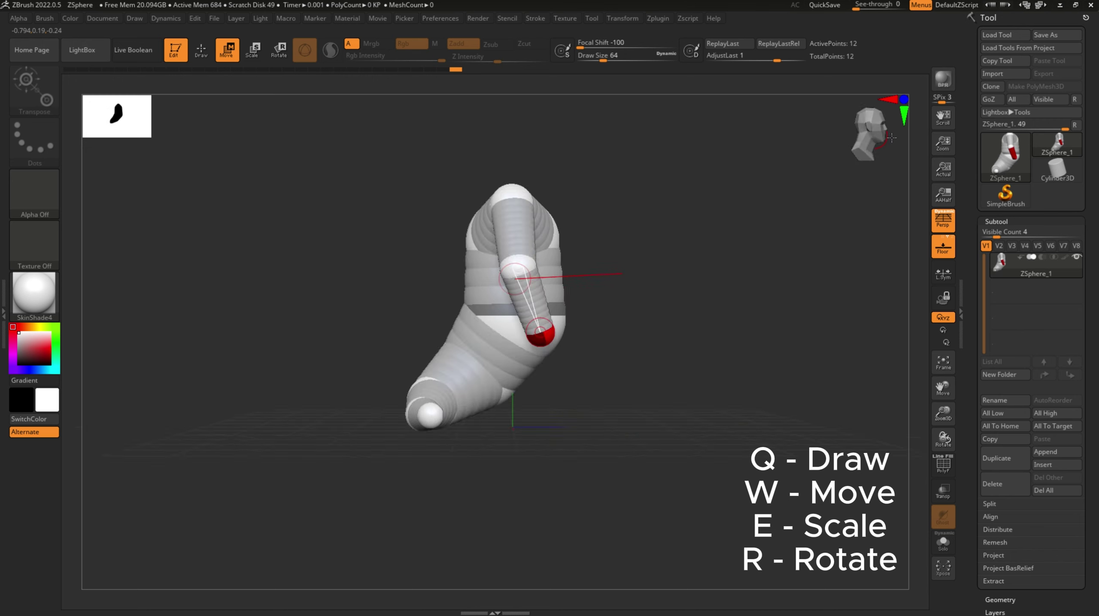
left_click(889, 137)
key("e")
left_click_drag(546, 327, 544, 321)
left_click(878, 138)
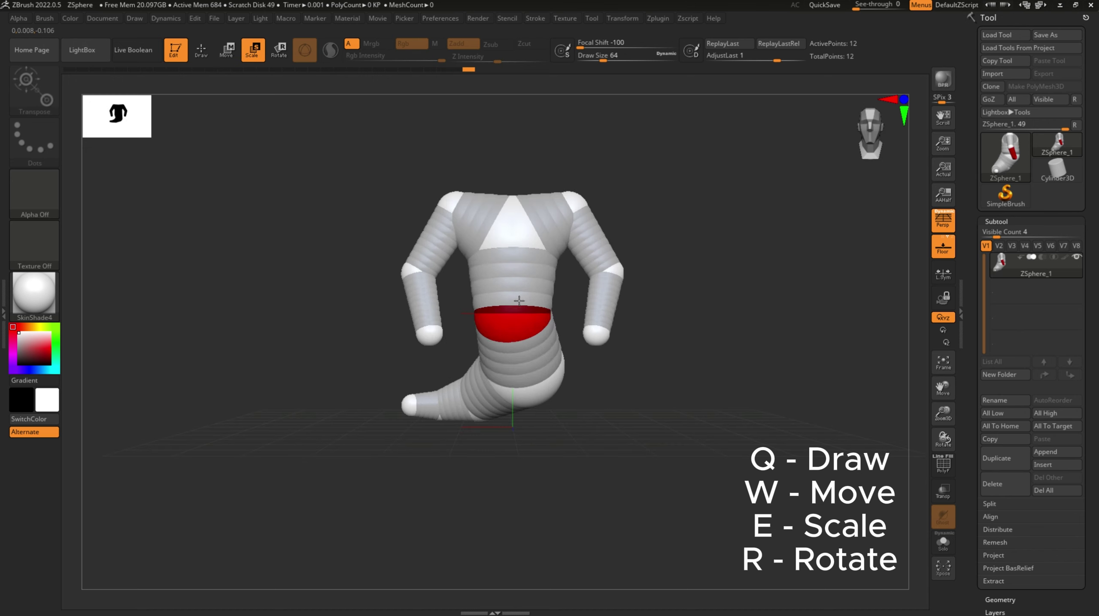
- Add one more small sphere at the end of the tail as a narrower tip
left_click(953, 360)
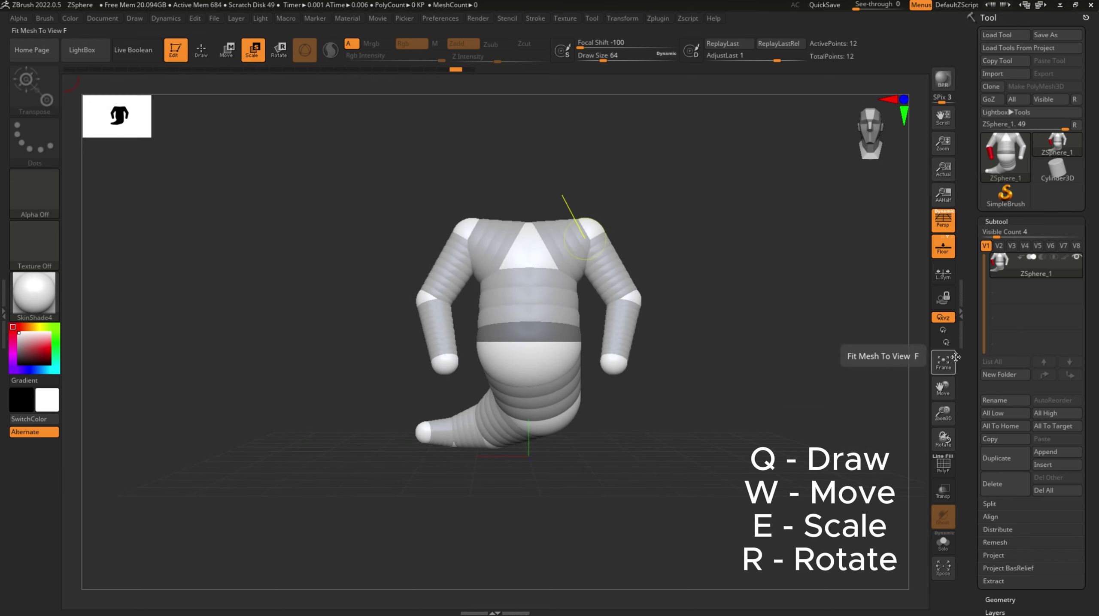
left_click_drag(311, 436, 419, 515)
key("q")
left_click(359, 398)
key("ctrl+z")
mouse_move(632, 27)
left_click_drag(493, 414, 342, 405)
key("ctrl+z")
key("w")
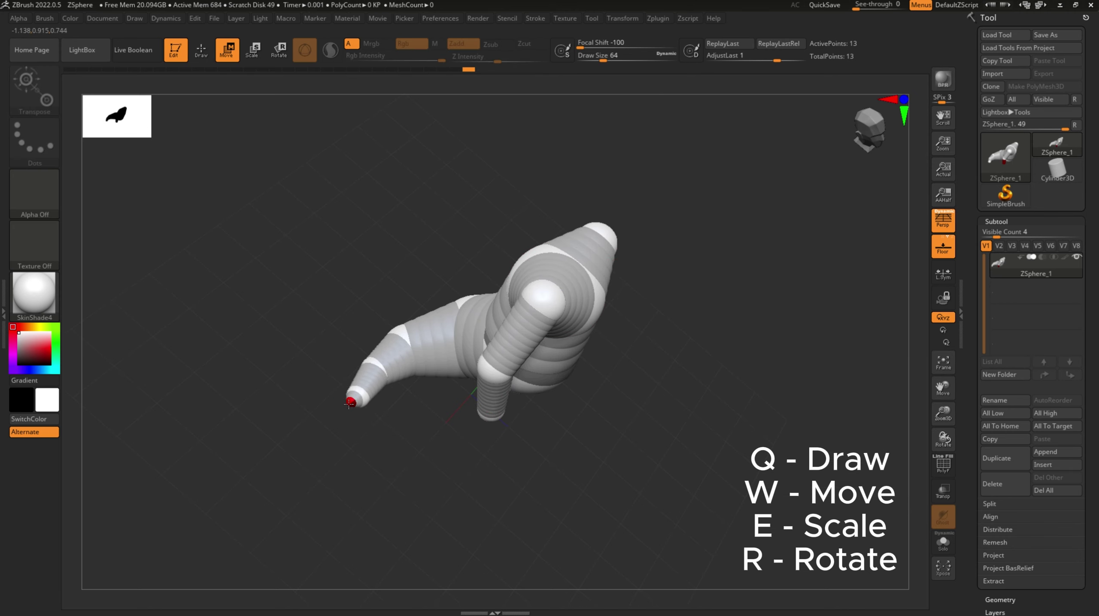
key("ctrl+z")
key("q")
mouse_move(356, 400)
left_mouse_down()
mouse_move(339, 418)
mouse_move(345, 460)
mouse_move(940, 395)
mouse_move(986, 301)
left_mouse_up()
key("w")
left_click_drag(942, 413, 944, 458)
- Add a centred neck sphere on top of the torso between the shoulders and move it upward
key("f")
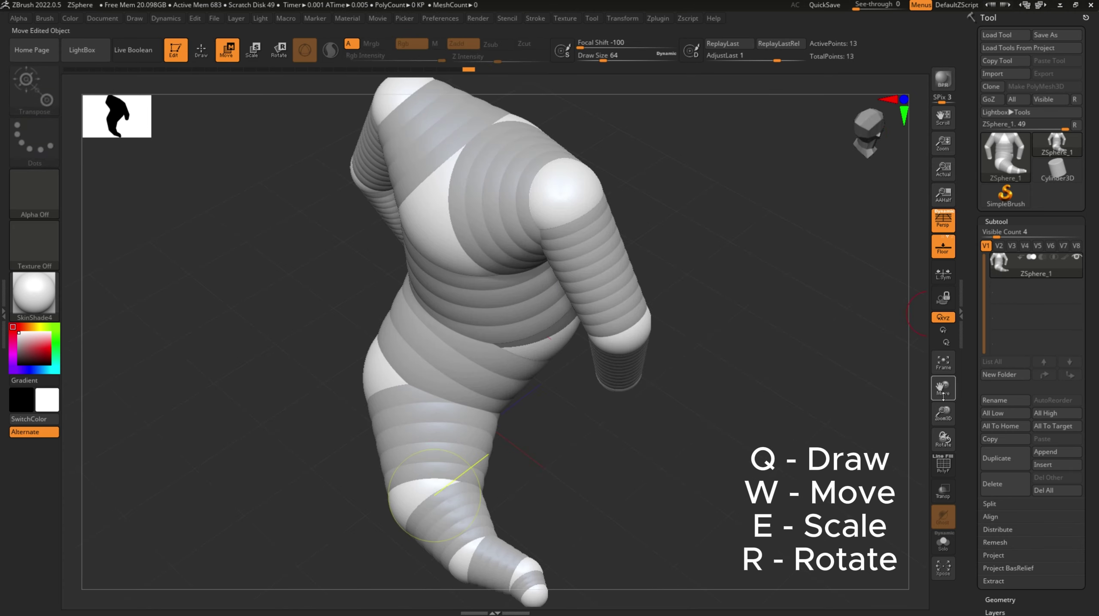
left_click_drag(941, 389, 963, 260)
left_click_drag(562, 474, 564, 469)
mouse_move(612, 474)
left_mouse_down()
mouse_move(932, 415)
mouse_move(941, 371)
mouse_move(787, 325)
mouse_move(772, 384)
left_mouse_up()
key("q")
left_click(513, 347)
mouse_move(604, 367)
left_mouse_down()
mouse_move(662, 307)
mouse_move(652, 319)
left_mouse_up()
key("w")
left_click_drag(481, 357, 472, 360)
left_click_drag(496, 328, 488, 318)
left_click_drag(639, 259, 768, 216)
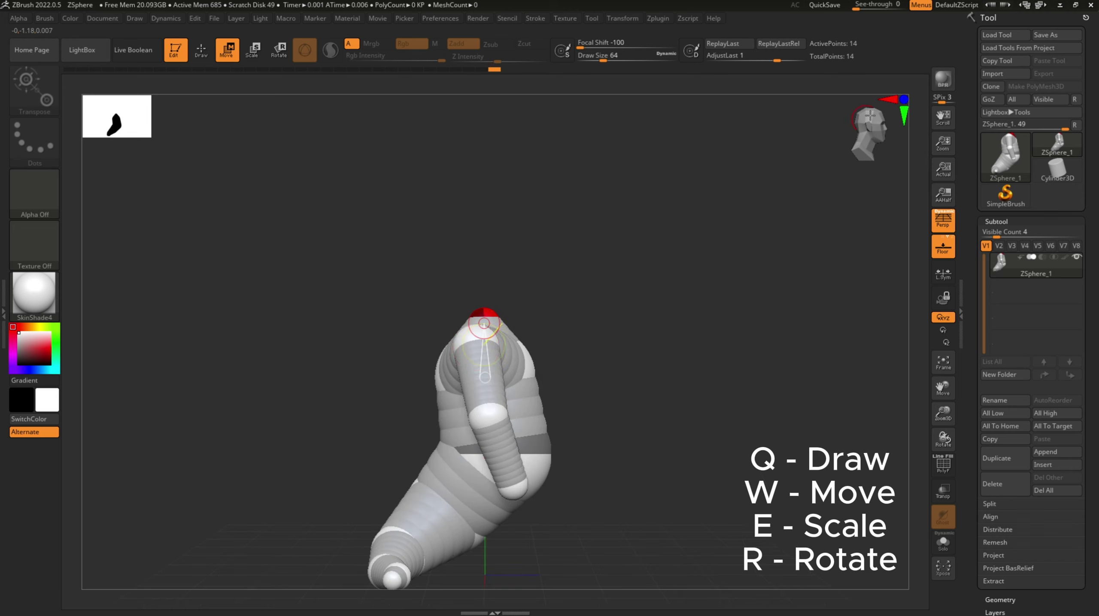
left_click_drag(481, 340, 475, 338)
- Add a head sphere on top of the neck and move it upward
key("q")
mouse_move(544, 307)
left_mouse_down()
mouse_move(486, 298)
mouse_move(502, 295)
left_mouse_up()
left_click_drag(669, 242, 863, 160)
key("w")
left_click_drag(488, 295, 480, 275)
left_click_drag(798, 177, 744, 197)
mouse_move(488, 281)
left_mouse_down()
mouse_move(475, 287)
mouse_move(488, 260)
mouse_move(487, 281)
left_mouse_up()
key("ctrl+z")
key("ctrl+z")
key("ctrl+z")
key("ctrl+shift+z")
key("q")
key("w")
- Scale the head sphere up into a large round head and position it directly above the neck
left_click_drag(604, 242, 776, 281)
key("e")
left_click_drag(475, 313, 460, 311)
mouse_move(604, 302)
left_mouse_down("shift")
mouse_move(486, 260)
mouse_move(486, 247)
mouse_move(461, 250)
mouse_move(487, 251)
left_mouse_up("shift")
key("w")
key("e")
key("w")
mouse_move(871, 135)
left_mouse_down()
mouse_move(898, 148)
mouse_move(877, 151)
left_mouse_up()
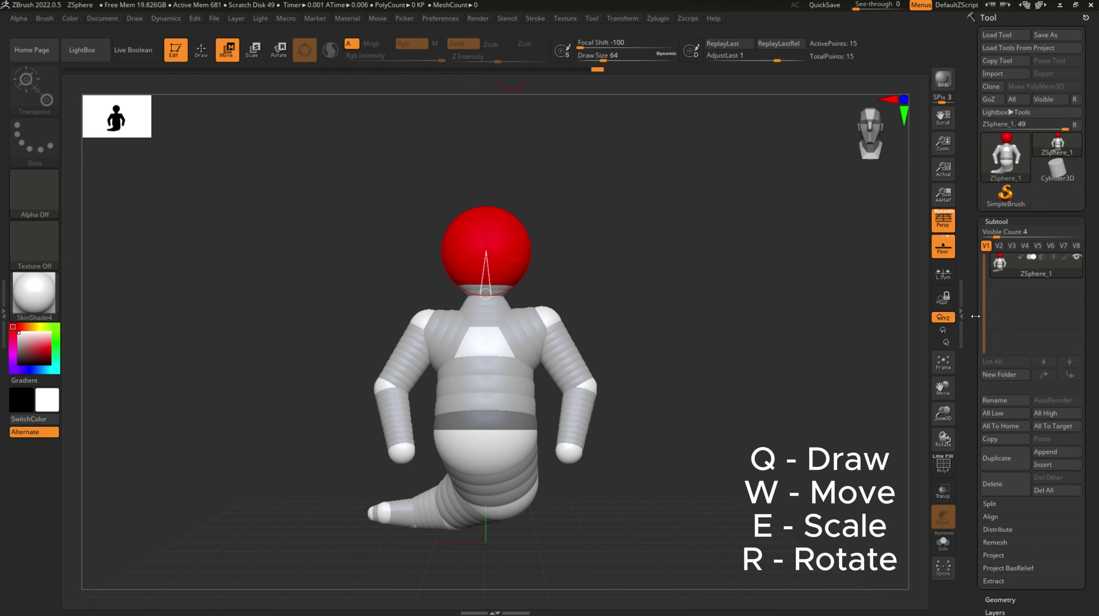
- Preview the armature's adaptive skin, examine its shape from the side and front, and return to the ZSpheres
left_click_drag(975, 322, 951, 224)
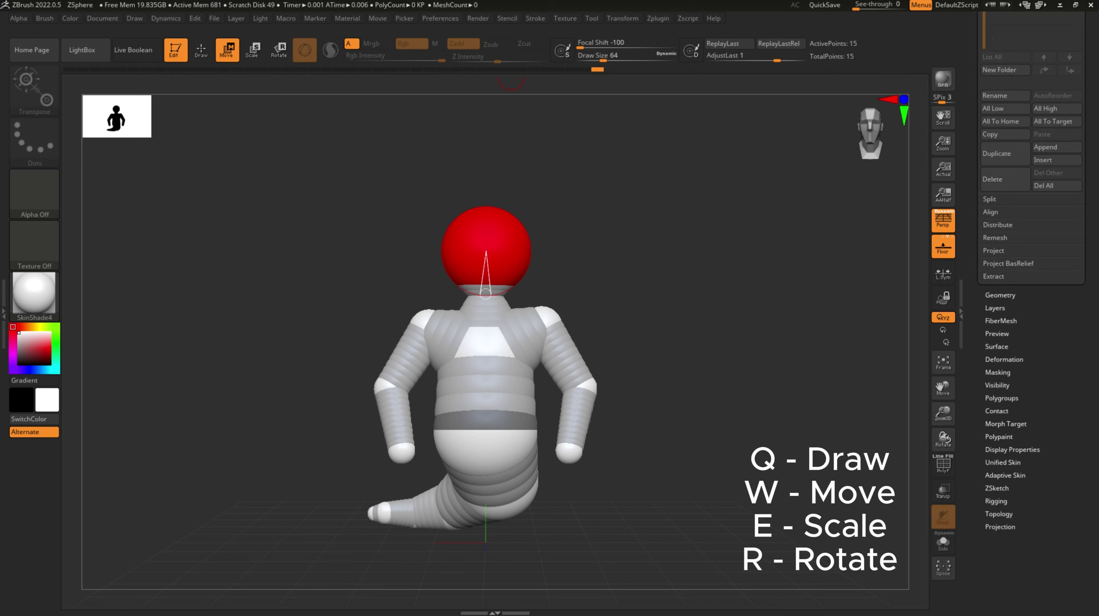
left_click(1001, 475)
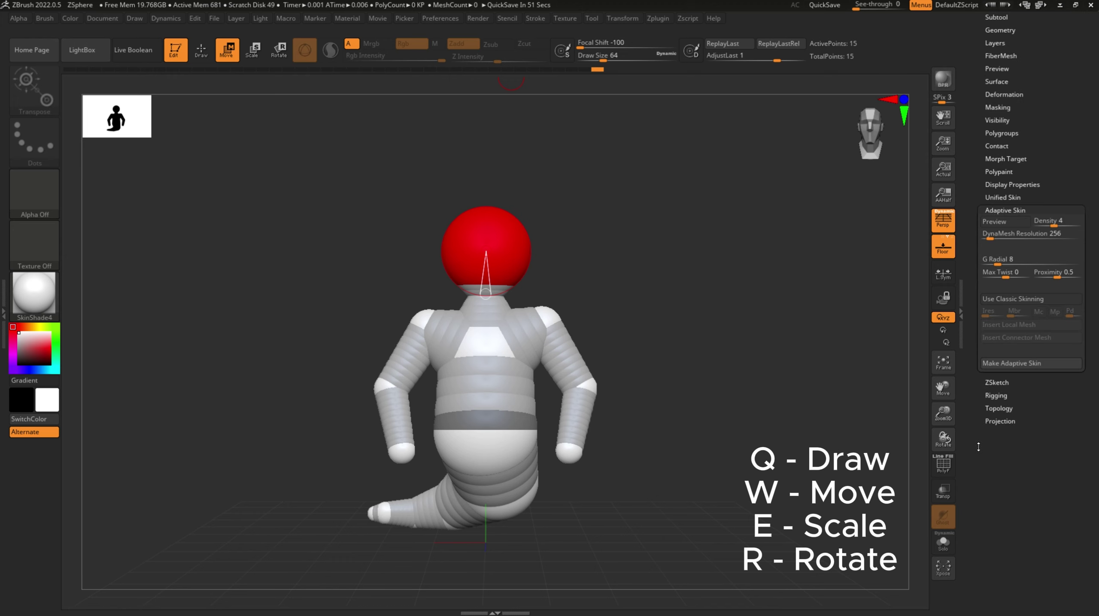
left_click(994, 222)
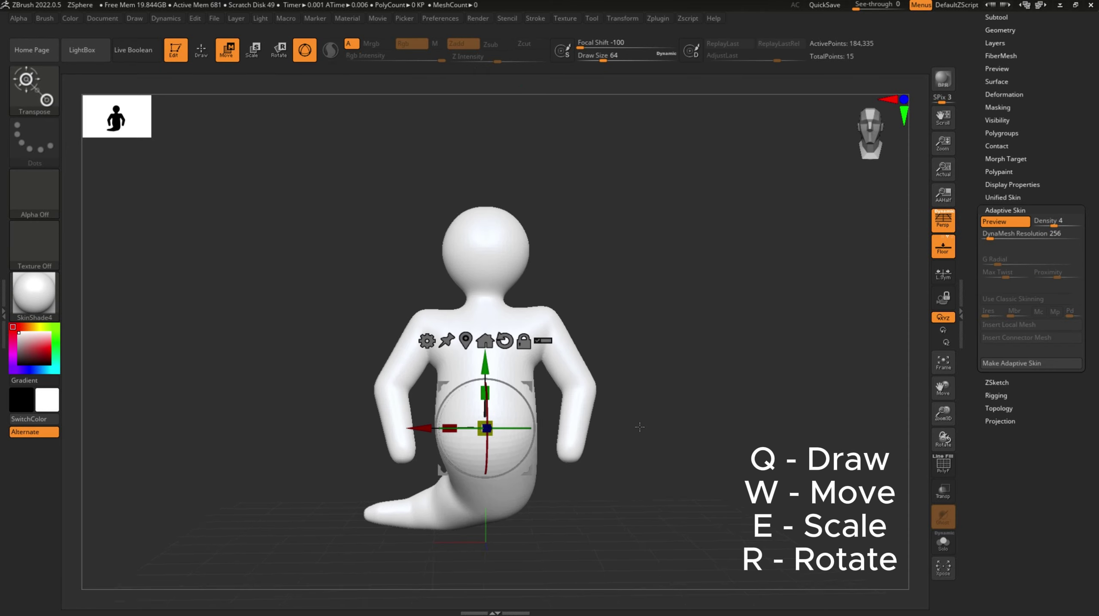
left_click_drag(674, 427, 581, 377)
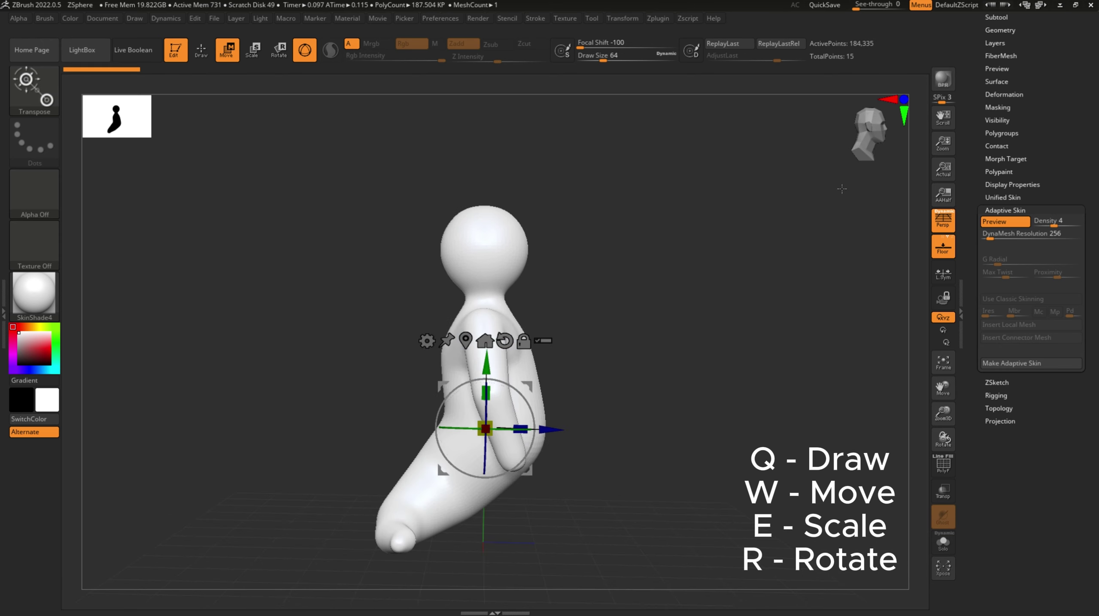
left_click_drag(855, 173, 855, 144)
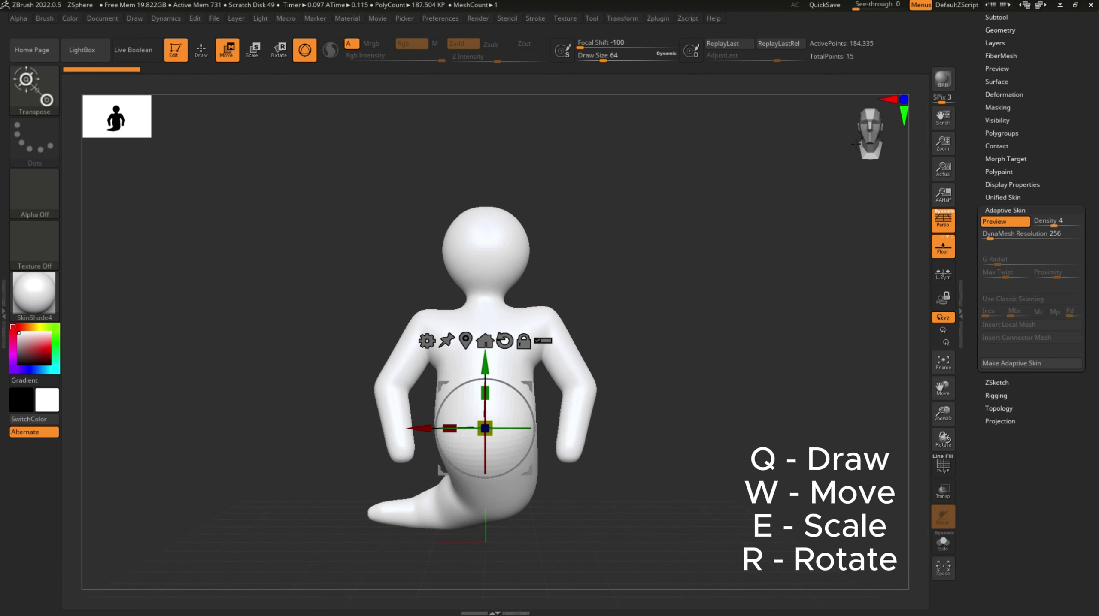
left_click(986, 222)
left_click(987, 222)
left_click(988, 223)
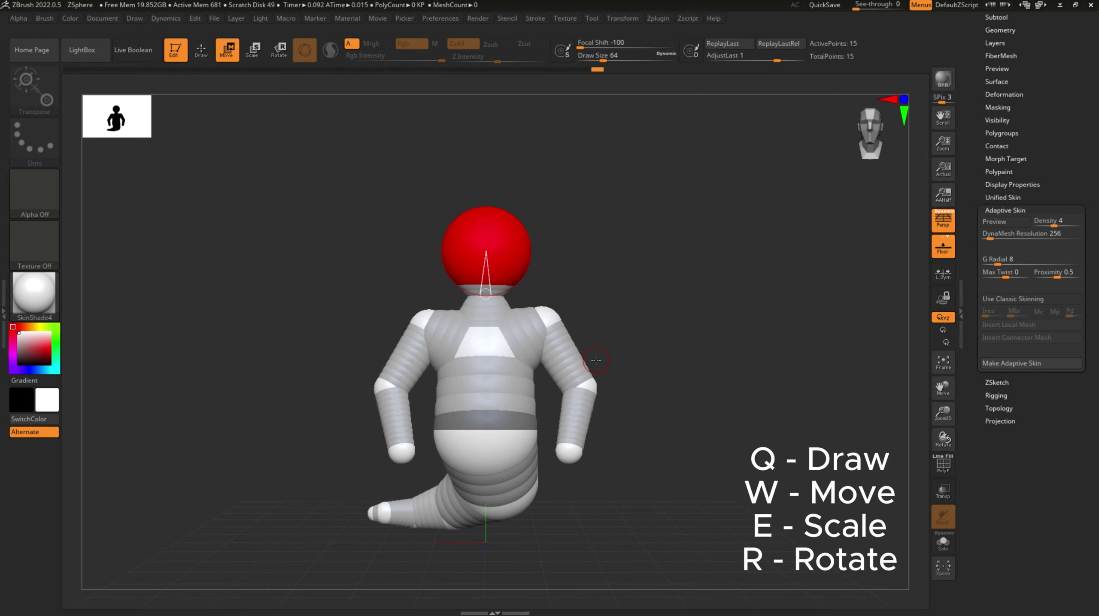
left_click_drag(559, 461, 559, 456)
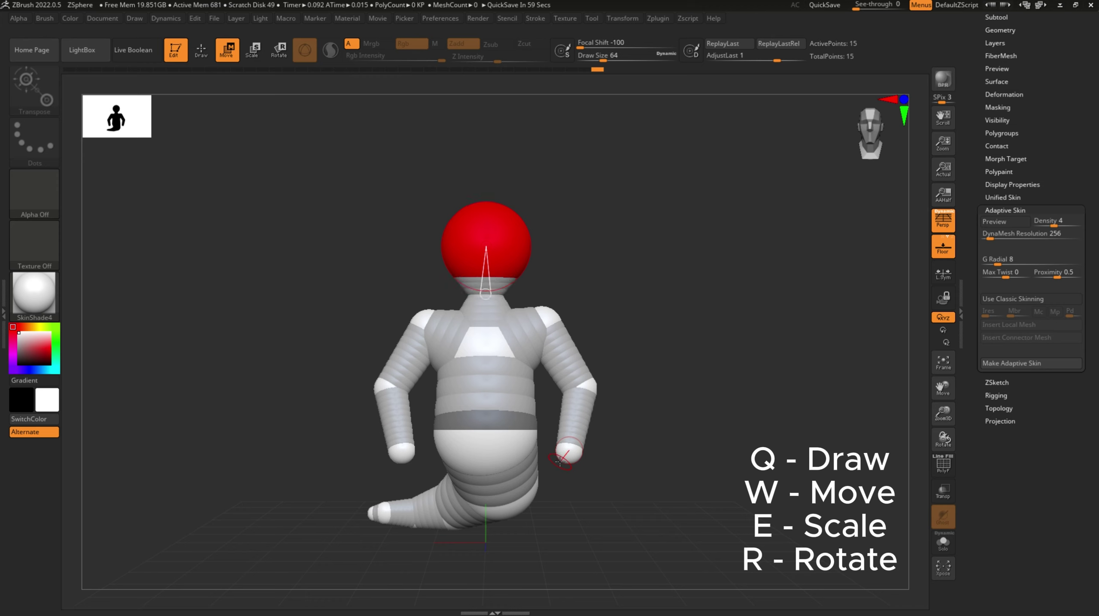
left_click(571, 447)
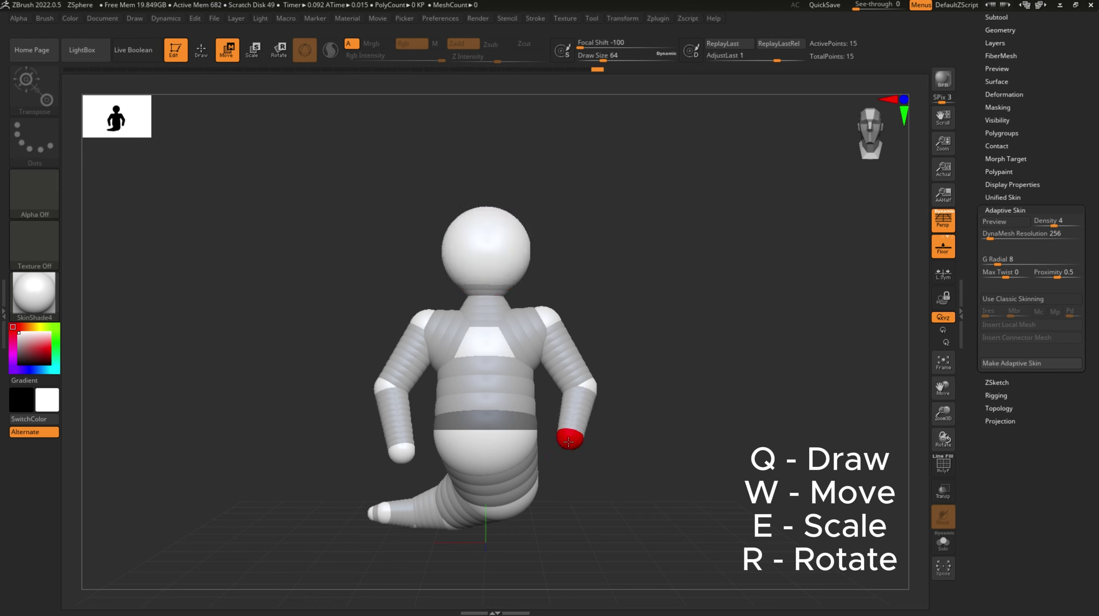
left_click(400, 448)
left_click_drag(401, 439, 411, 444)
key("ctrl+z")
key("ctrl+z")
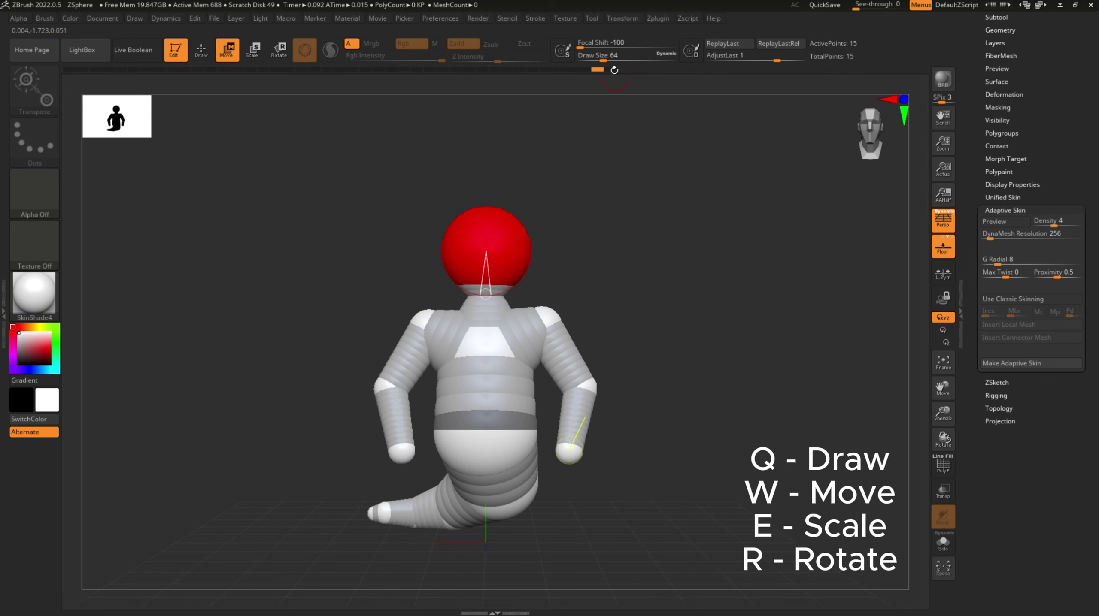
- Activate X symmetry and shorten both arms by moving the wrist spheres up and the elbow spheres inward
left_click(622, 19)
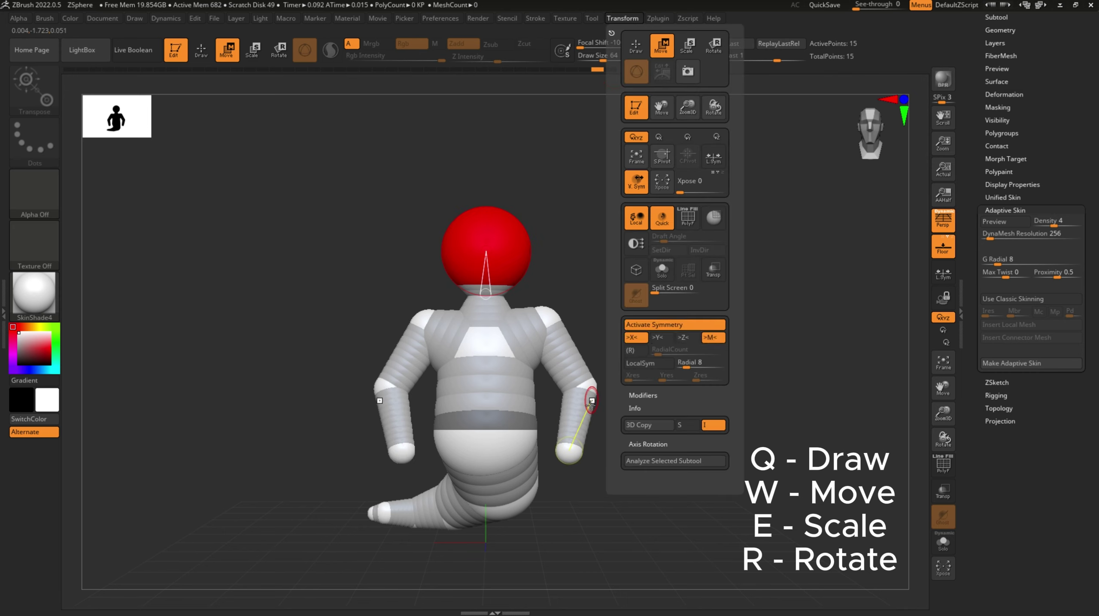
left_click_drag(568, 456, 573, 434)
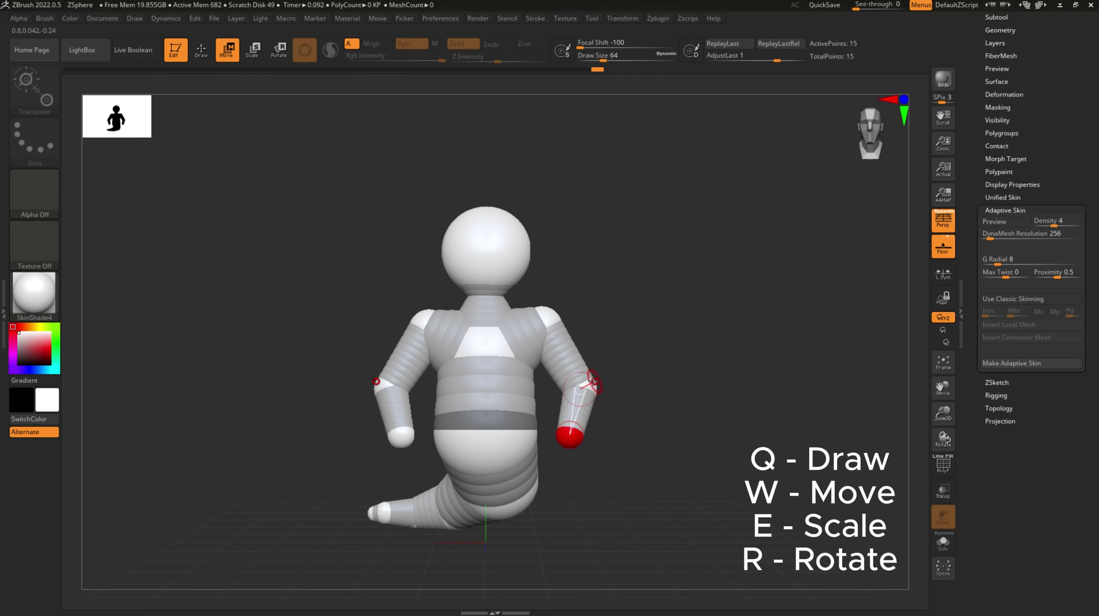
left_click_drag(592, 382, 570, 369)
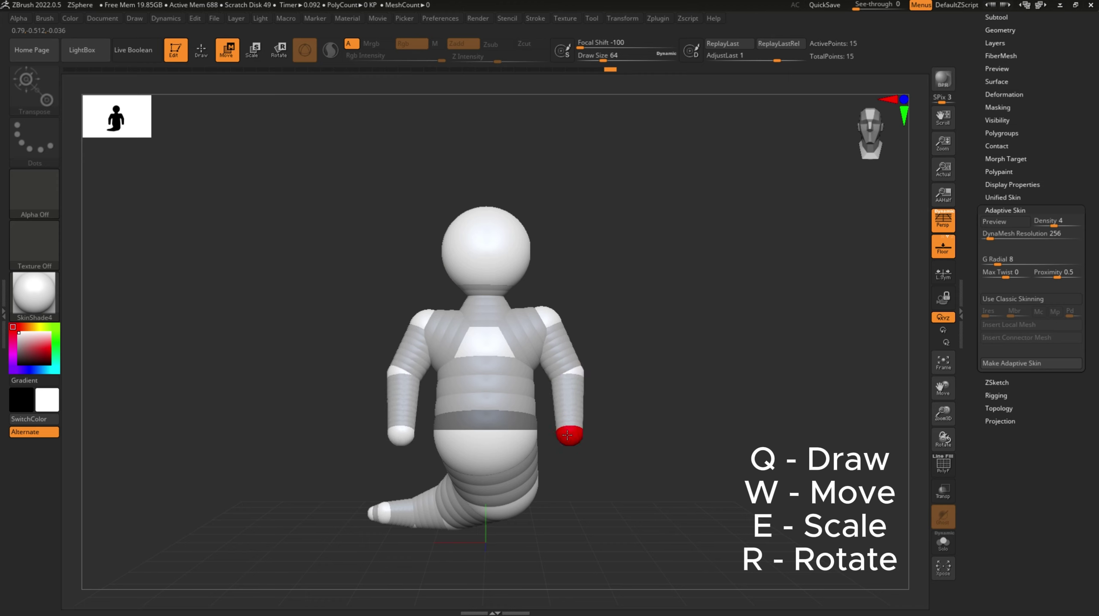
left_click_drag(566, 434, 845, 450)
- Turn off symmetry and adjust the spheres in the lower part of the tail
left_click_drag(943, 387, 919, 291)
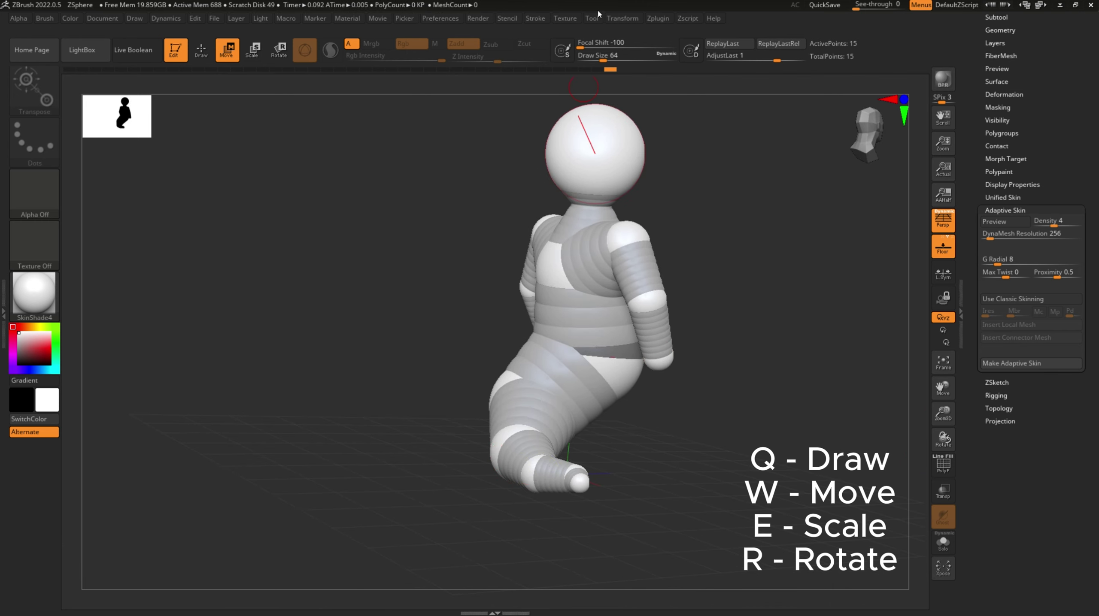
left_click(622, 17)
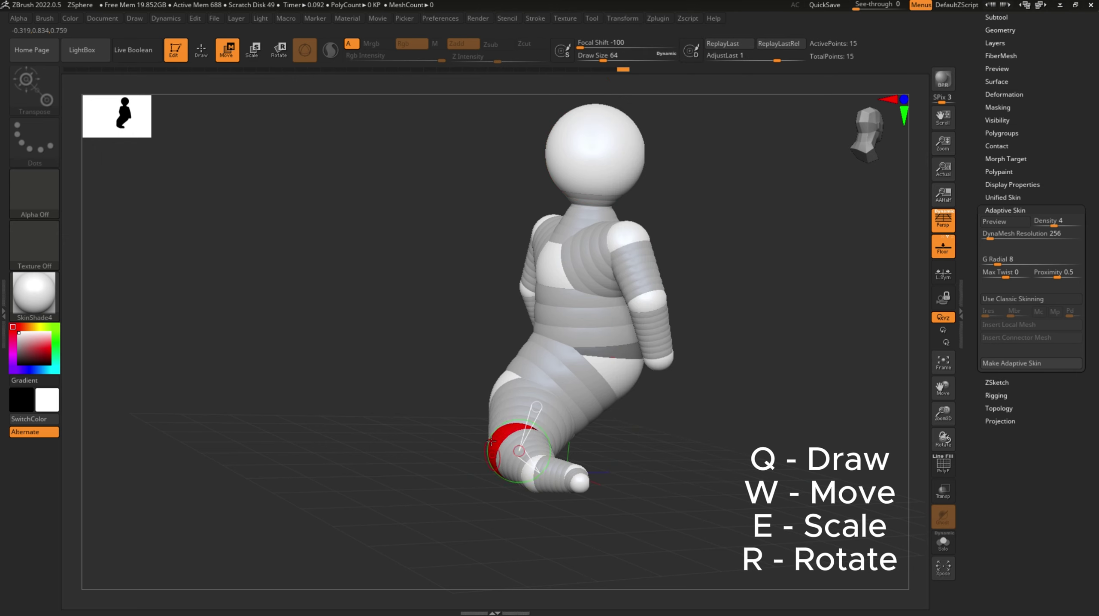
left_click_drag(530, 481, 532, 476)
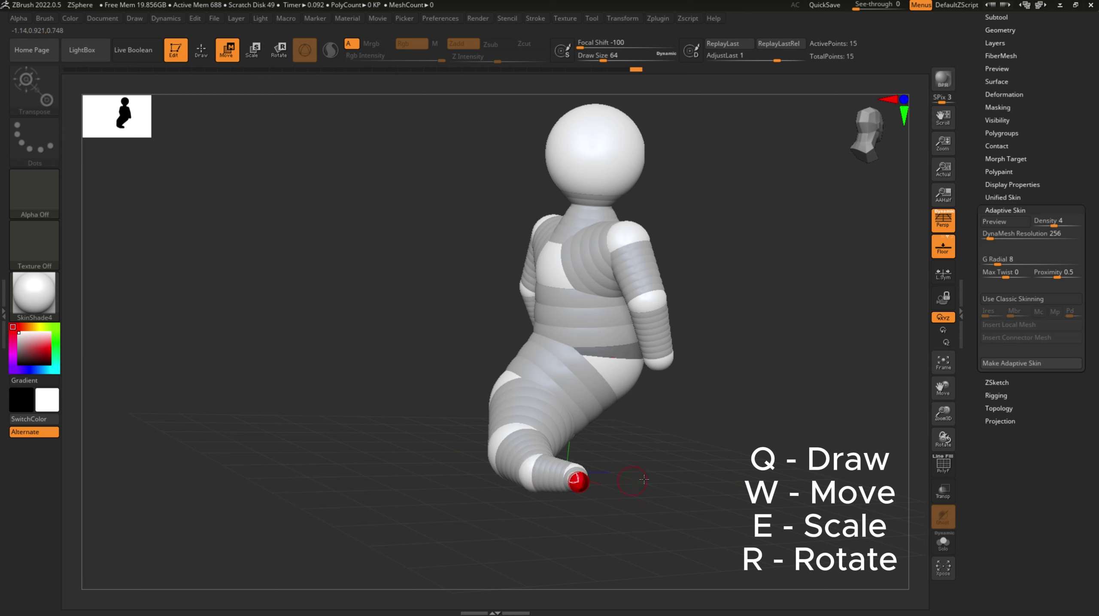
- Return to a centred front view and turn on the adaptive skin preview for the adjusted armature
left_click_drag(654, 478, 869, 139)
left_click_drag(942, 387, 834, 388)
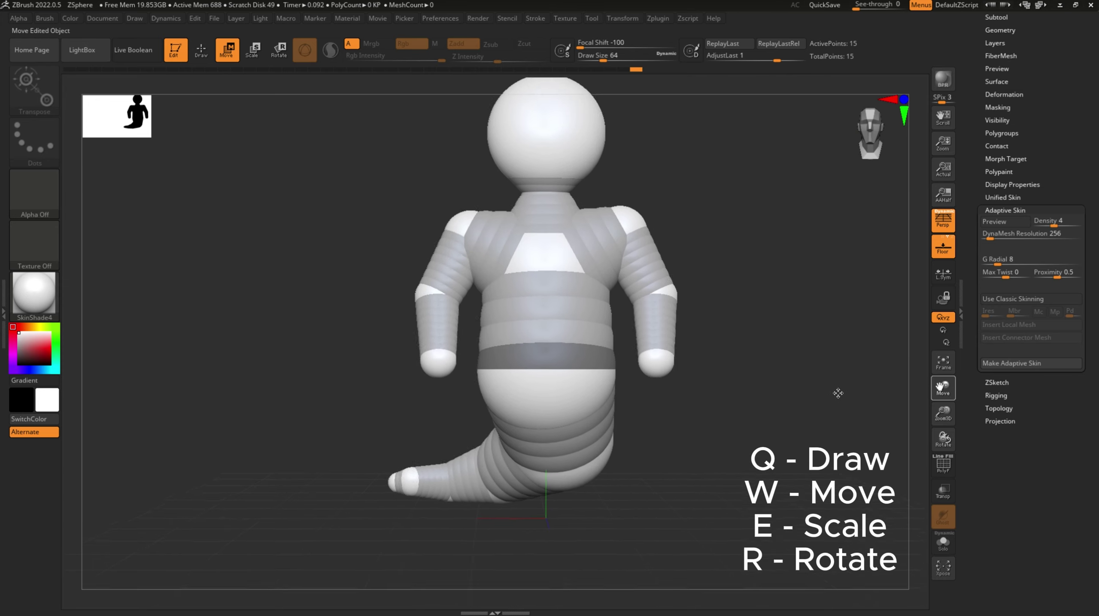
left_click_drag(868, 143, 867, 158)
left_click(865, 142)
left_click_drag(938, 387, 906, 404)
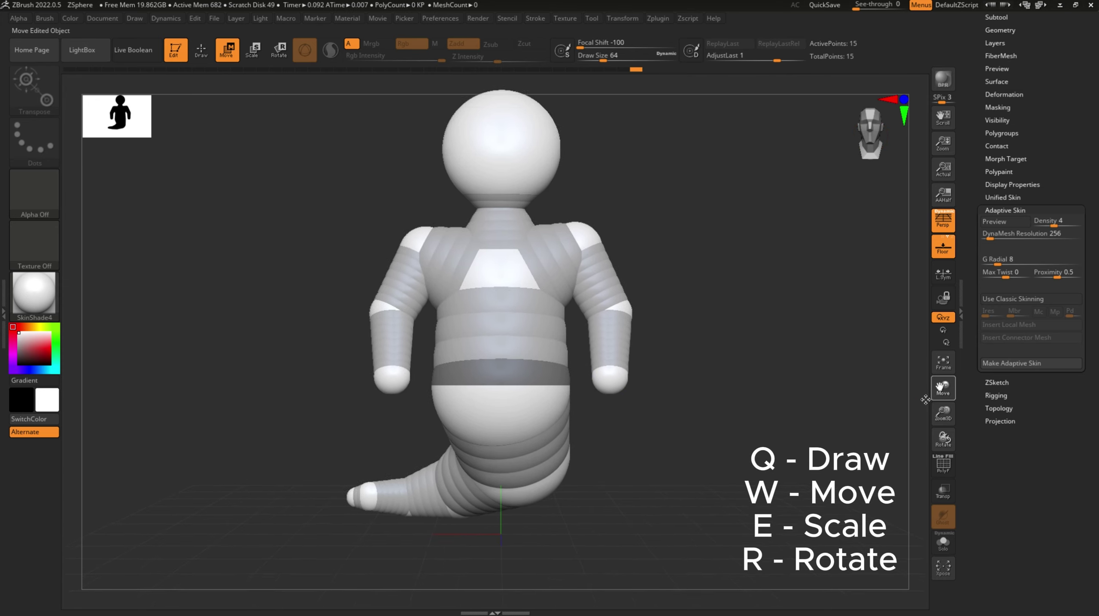
left_click(995, 222)
left_click_drag(863, 139, 794, 138)
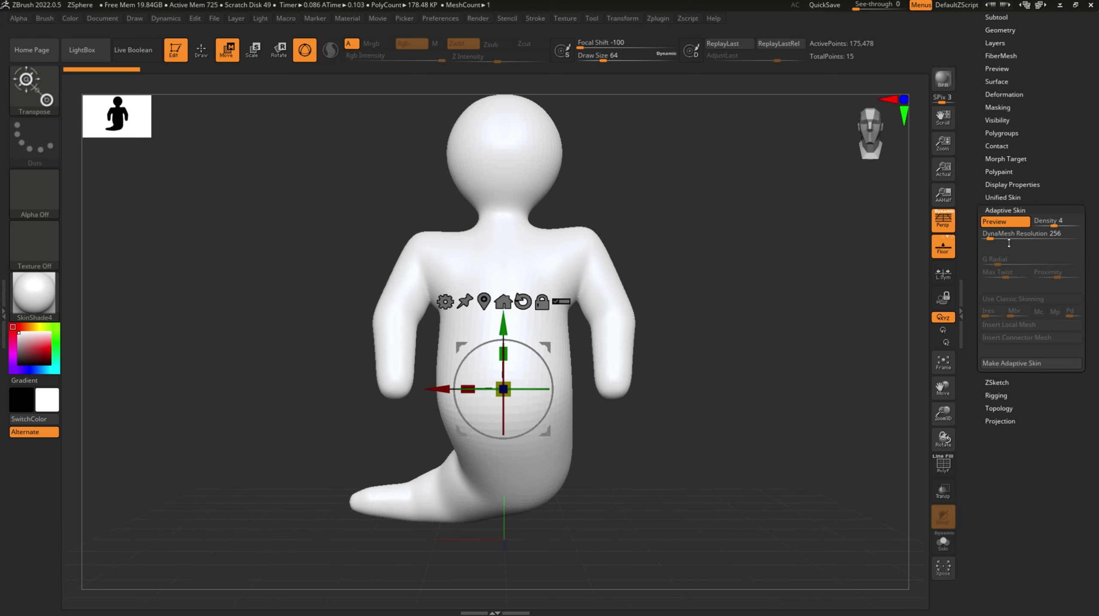
- Compare adaptive skin densities of 3 and 5, regenerating the preview after changing the value
left_click_drag(1053, 225, 1049, 224)
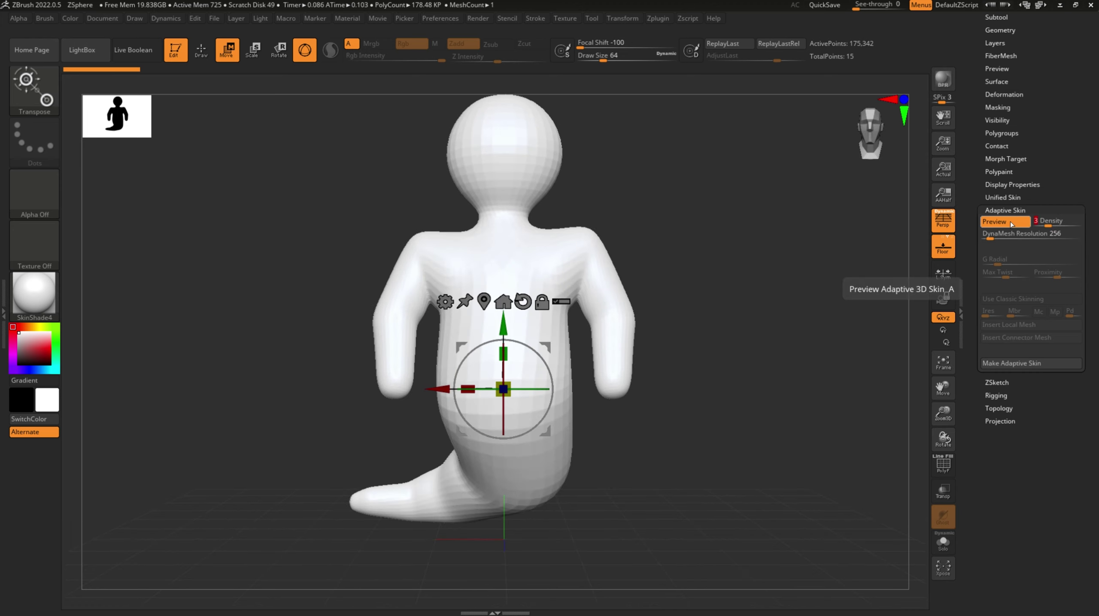
left_click(1010, 223)
left_click(1010, 222)
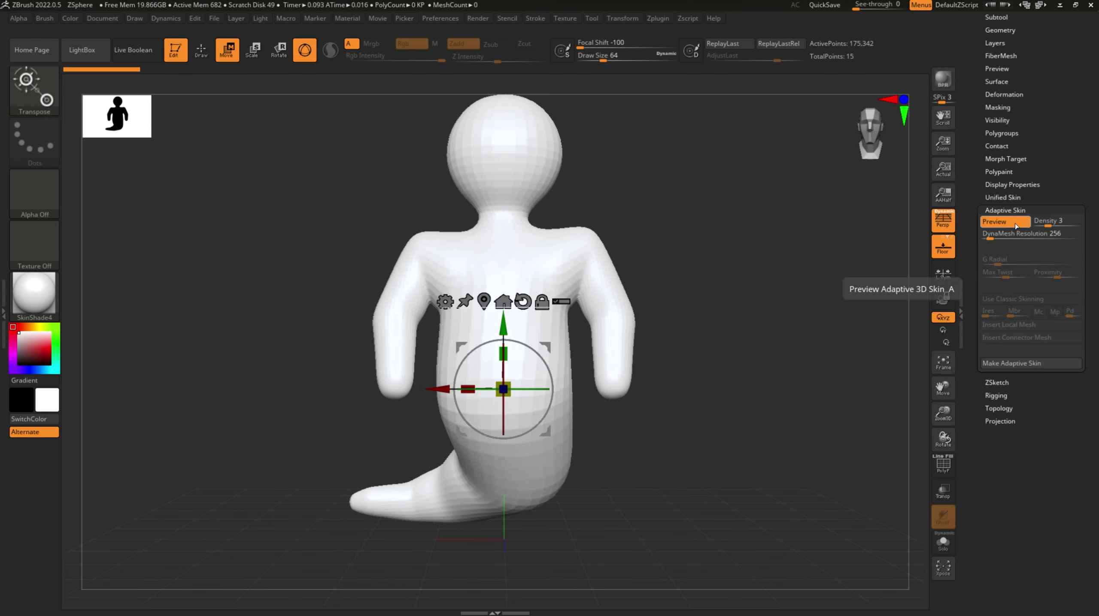
left_click_drag(1051, 225, 1054, 226)
left_click(1014, 222)
left_click(1015, 222)
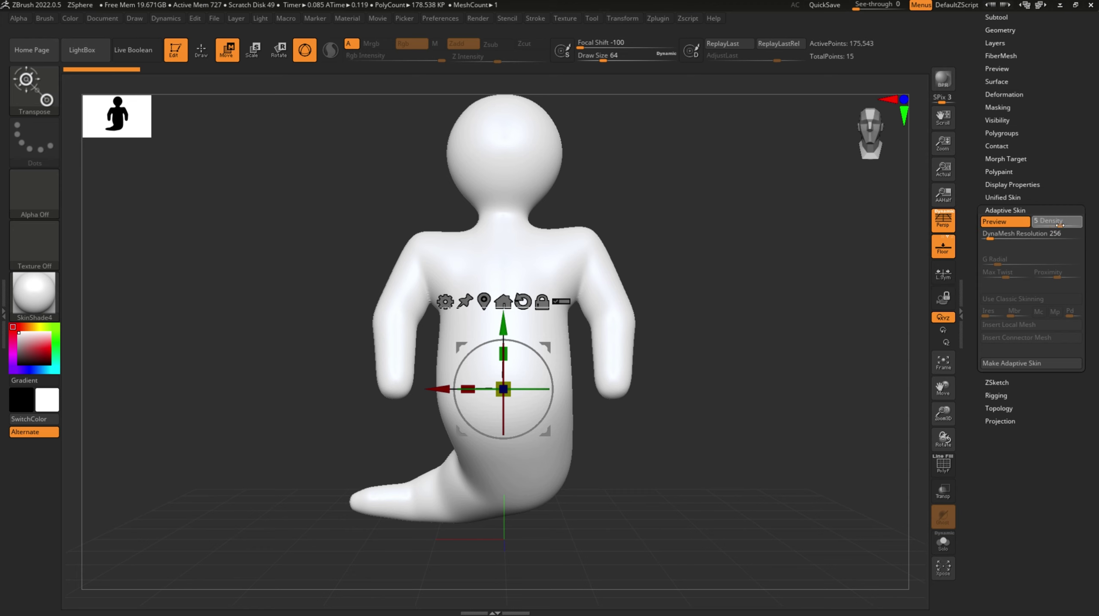
left_click_drag(1051, 223, 1049, 223)
left_click(1011, 223)
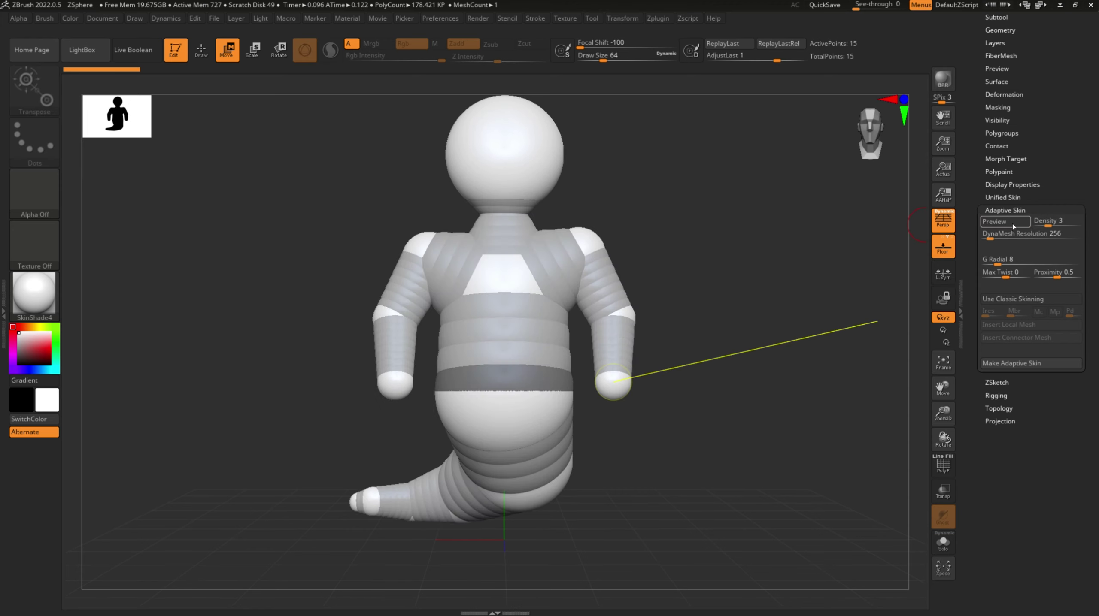
left_click(1010, 223)
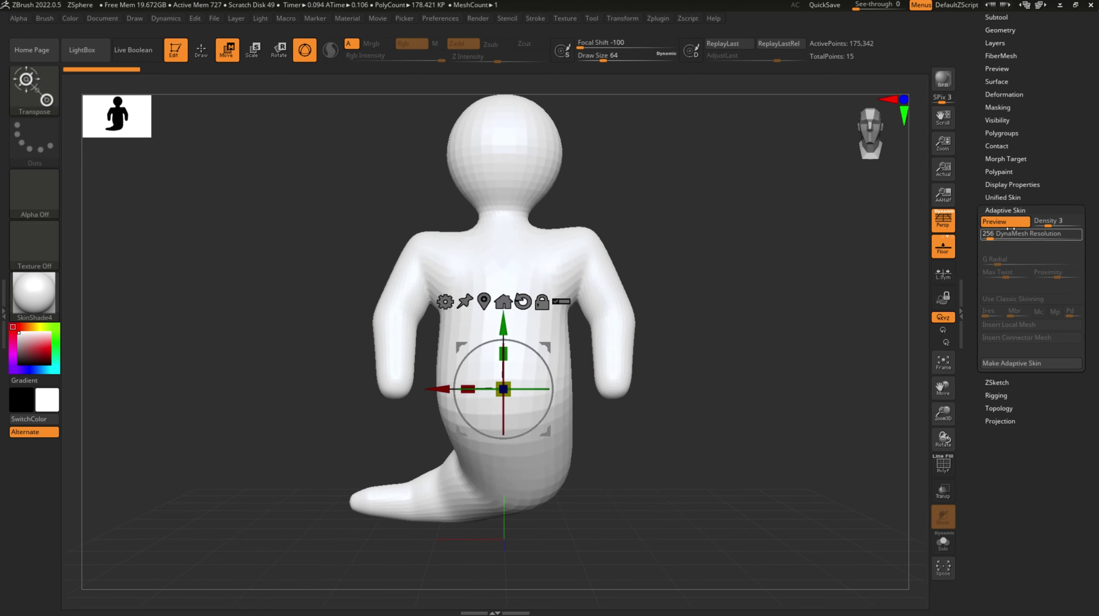
- Set the adaptive skin density to 4 and its DynaMesh resolution to 736, with the polygon wireframe displayed
left_click(1053, 224)
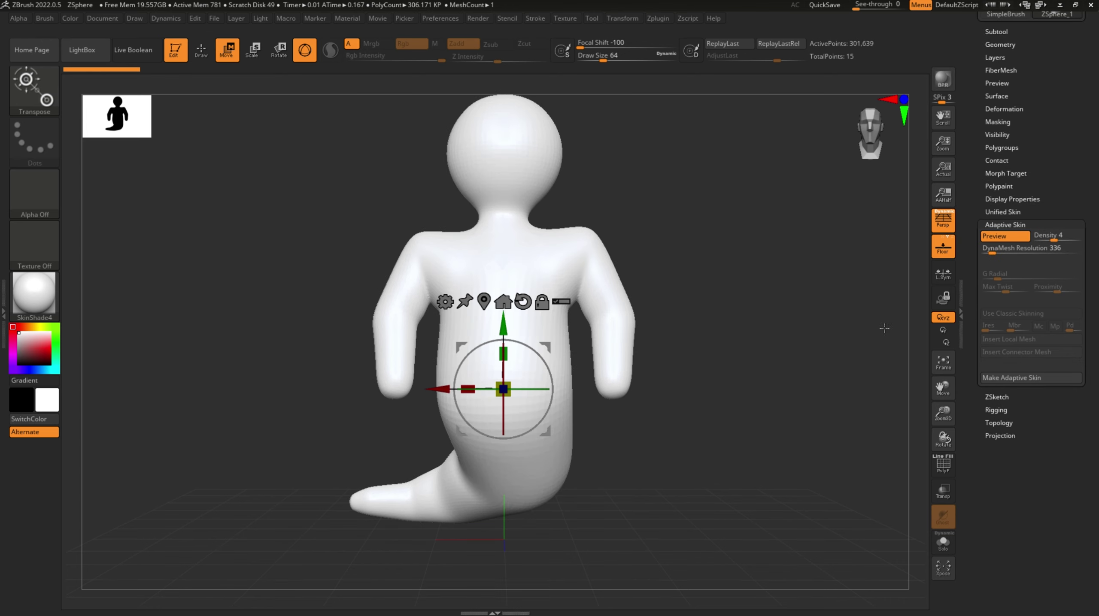
left_click(943, 472)
left_click_drag(694, 423, 676, 421)
left_click_drag(991, 253, 1000, 253)
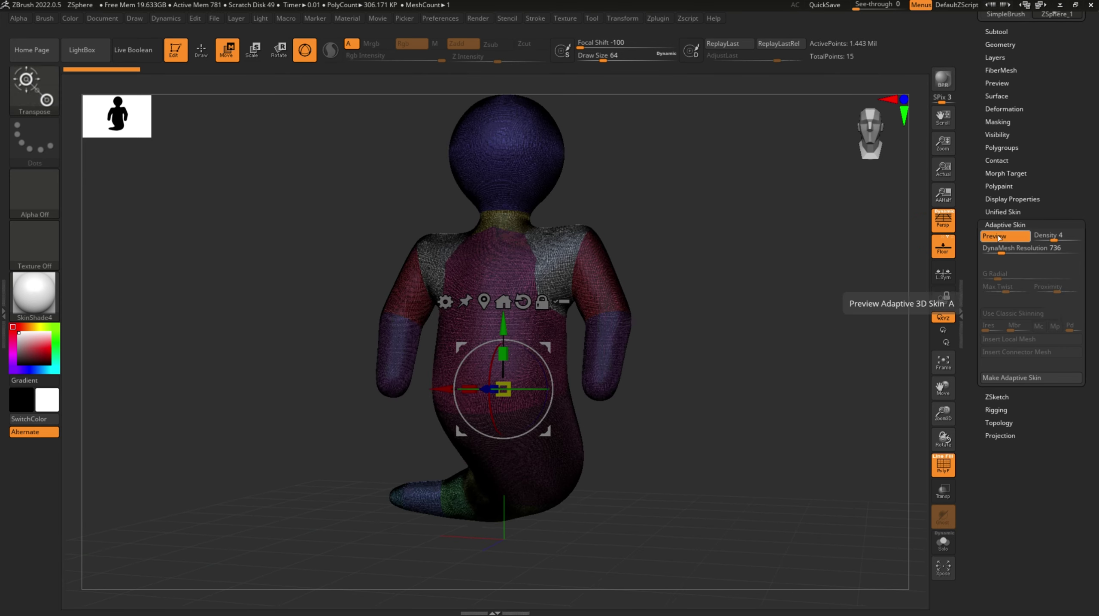
- Set the adaptive skin's DynaMesh resolution to 304 and turn off the preview
left_click(997, 249)
type("304")
left_click(998, 244)
left_click_drag(841, 372, 658, 367)
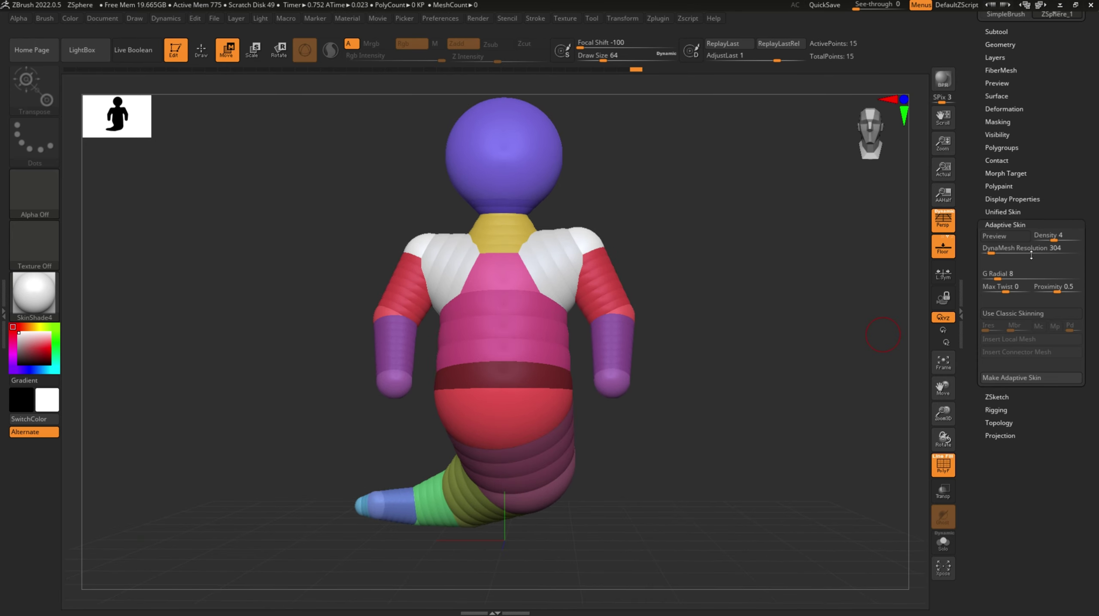
- Regenerate the adaptive skin preview, set the DynaMesh resolution to 560, and inspect the mesh from the front
left_click(996, 236)
left_click_drag(991, 254, 988, 254)
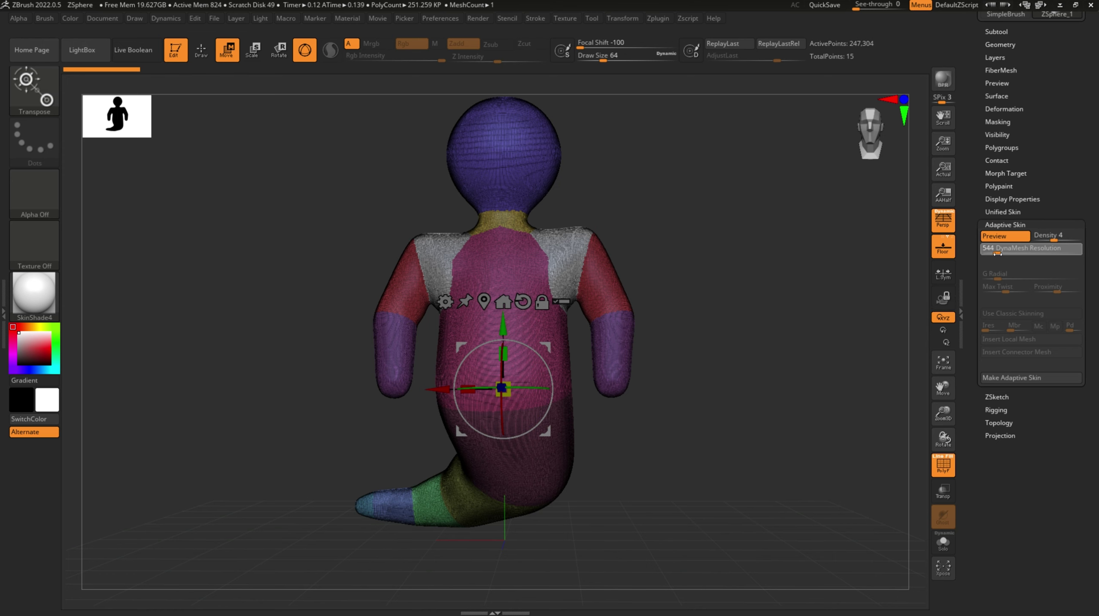
left_click_drag(630, 380, 615, 399)
left_click_drag(864, 172, 915, 269, "shift")
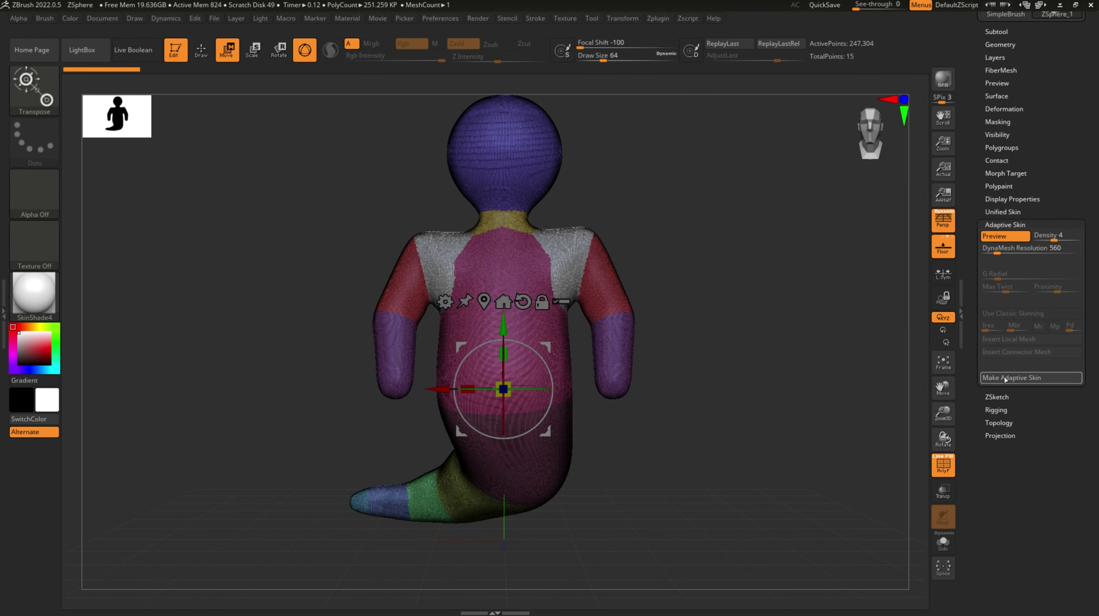
- Hide the polygon wireframe, make the adaptive skin from the armature, and display the subtool list
left_click(943, 469)
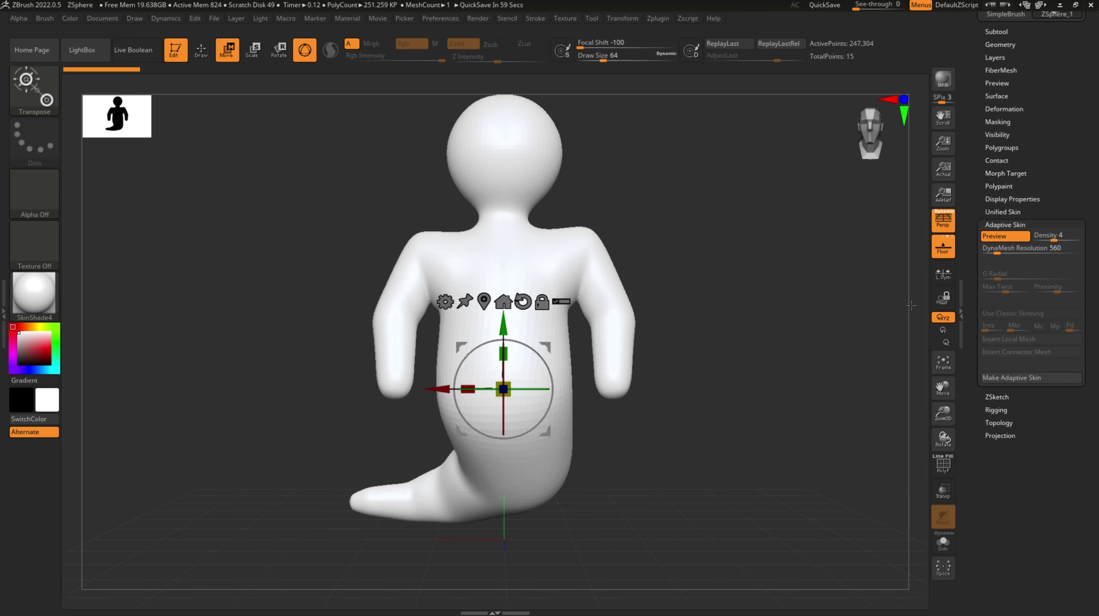
left_click(1017, 378)
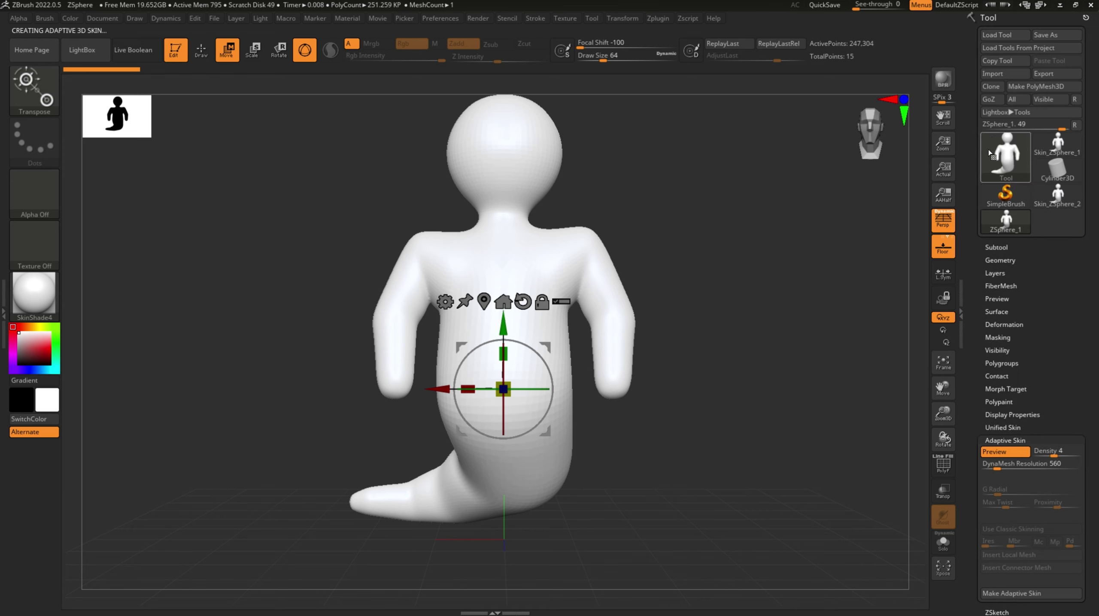
left_click(994, 248)
scroll(972, 302, "down", 3)
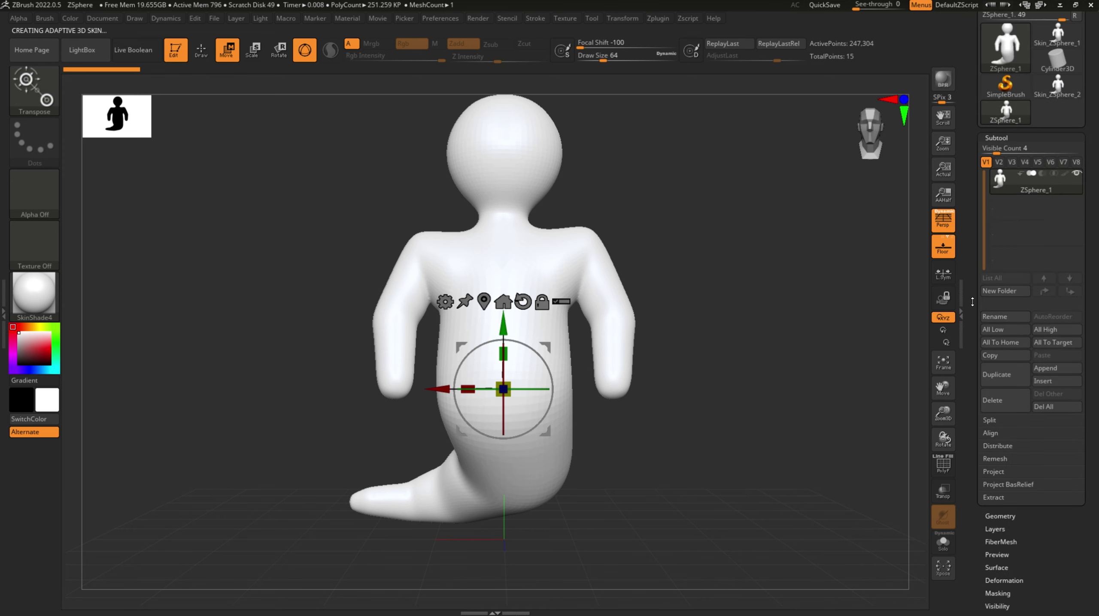
- Switch from transforming to drawing, choose the Move brush, and set its draw size to about 90
left_click_drag(798, 371, 733, 374)
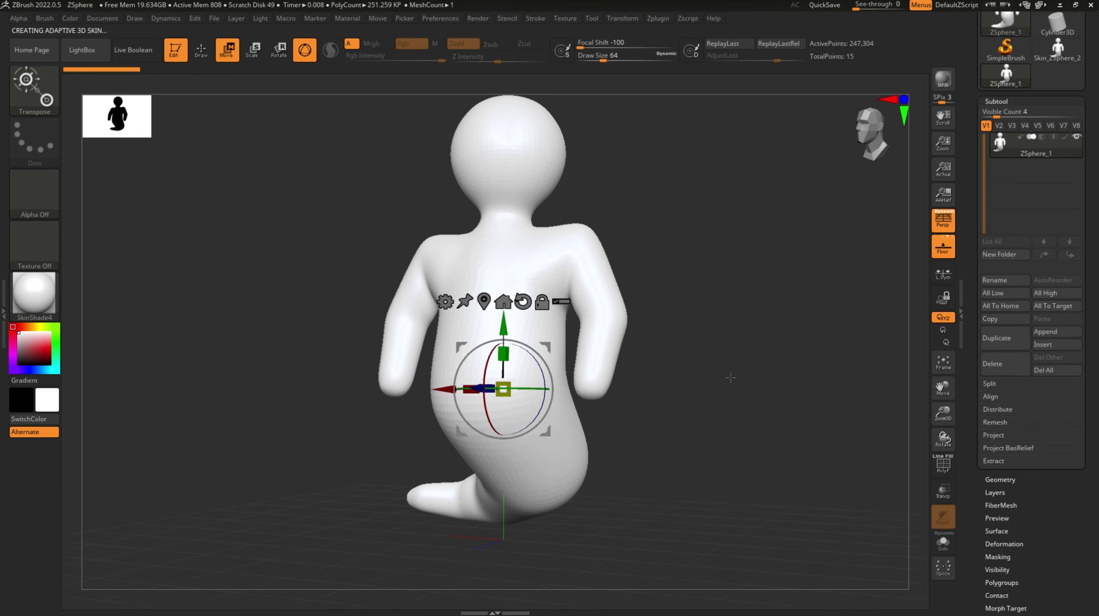
key("q")
mouse_move(656, 364)
left_mouse_down()
mouse_move(731, 364)
mouse_move(689, 381)
mouse_move(707, 336)
mouse_move(700, 368)
left_mouse_up()
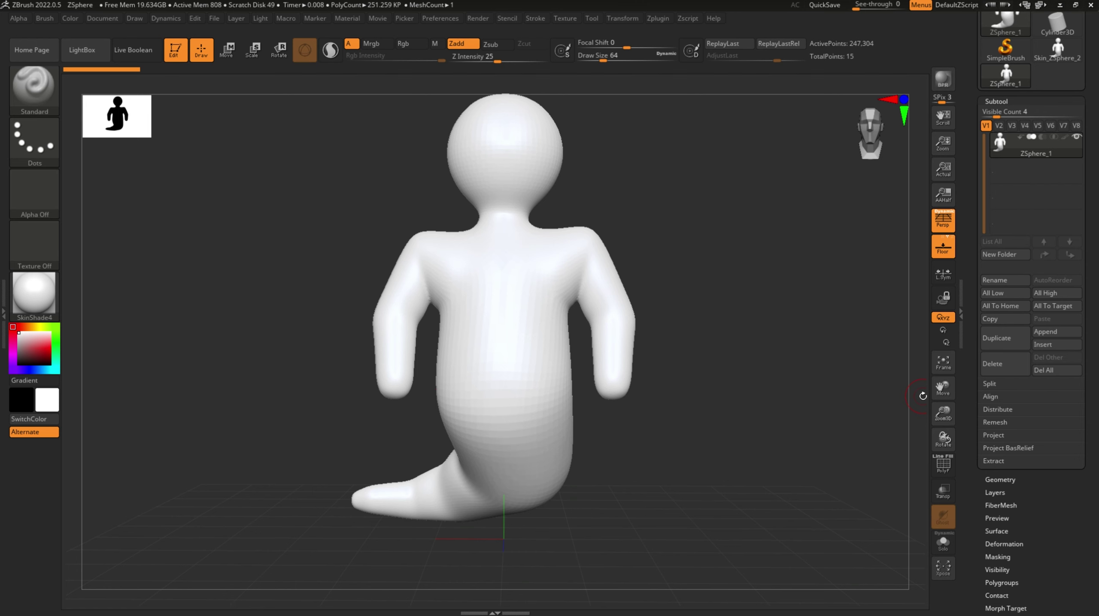
left_click(57, 94)
key("m")
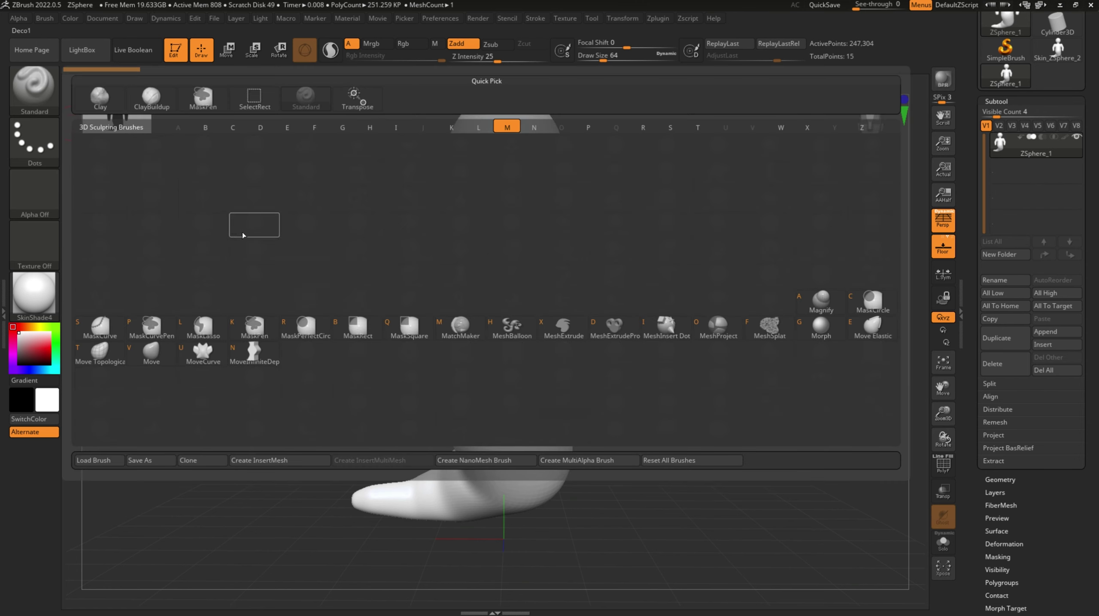
key("v")
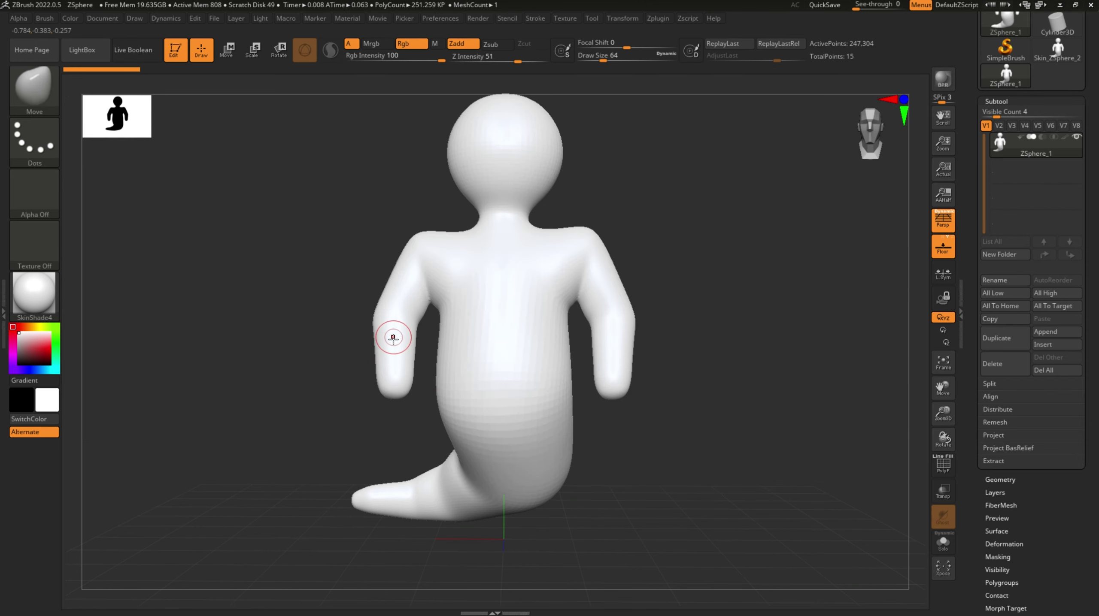
left_click_drag(602, 60, 608, 60)
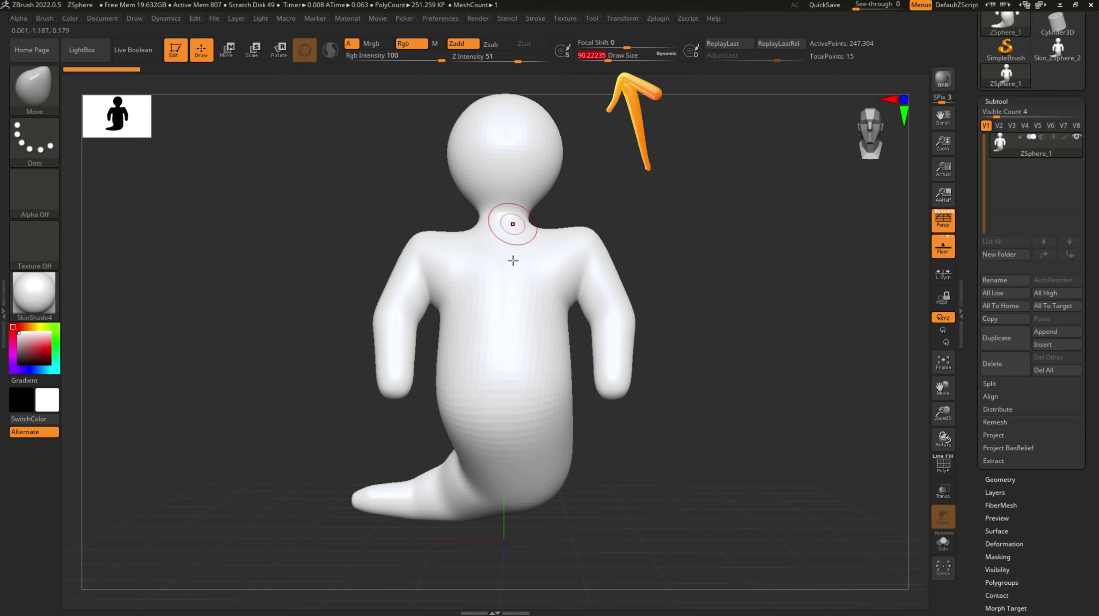
- Enlarge the Move brush to about 145 and reshape the bend between torso and tail from behind
left_click(592, 306)
mouse_move(587, 348)
left_mouse_down()
mouse_move(602, 348)
mouse_move(548, 345)
left_mouse_up()
mouse_move(551, 345)
left_mouse_down()
mouse_move(517, 348)
mouse_move(529, 348)
left_mouse_up()
mouse_move(604, 449)
left_mouse_down()
mouse_move(650, 451)
mouse_move(452, 512)
mouse_move(380, 493)
mouse_move(561, 492)
mouse_move(527, 485)
left_mouse_up()
key("bracketright")
key("bracketright")
left_click_drag(508, 460, 498, 458)
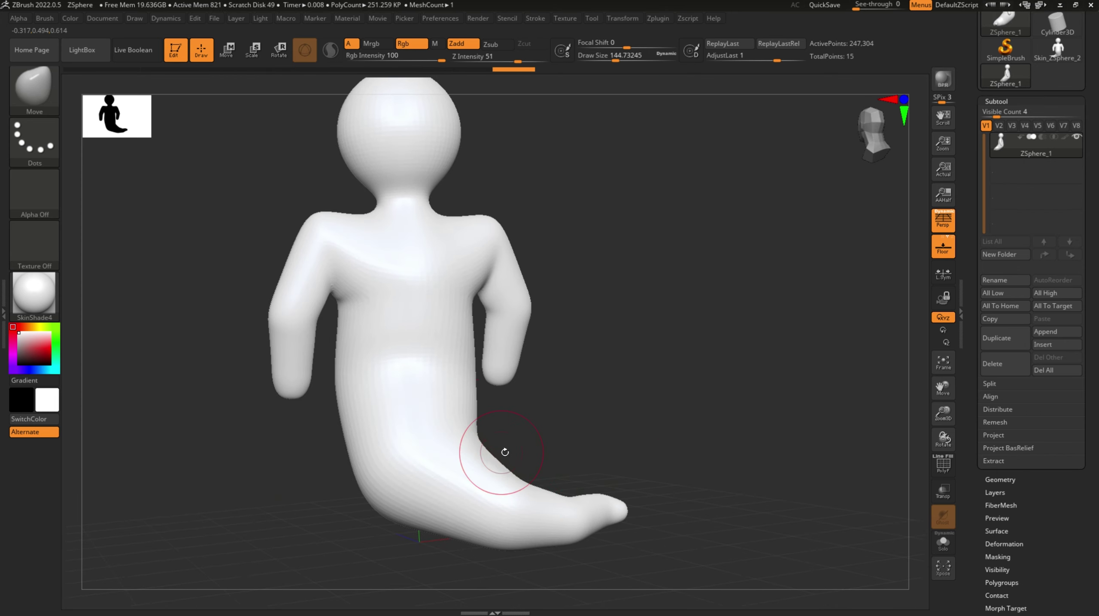
- Pull the back of the tail into a smoother curve and smooth its underside
left_click_drag(566, 479, 541, 498)
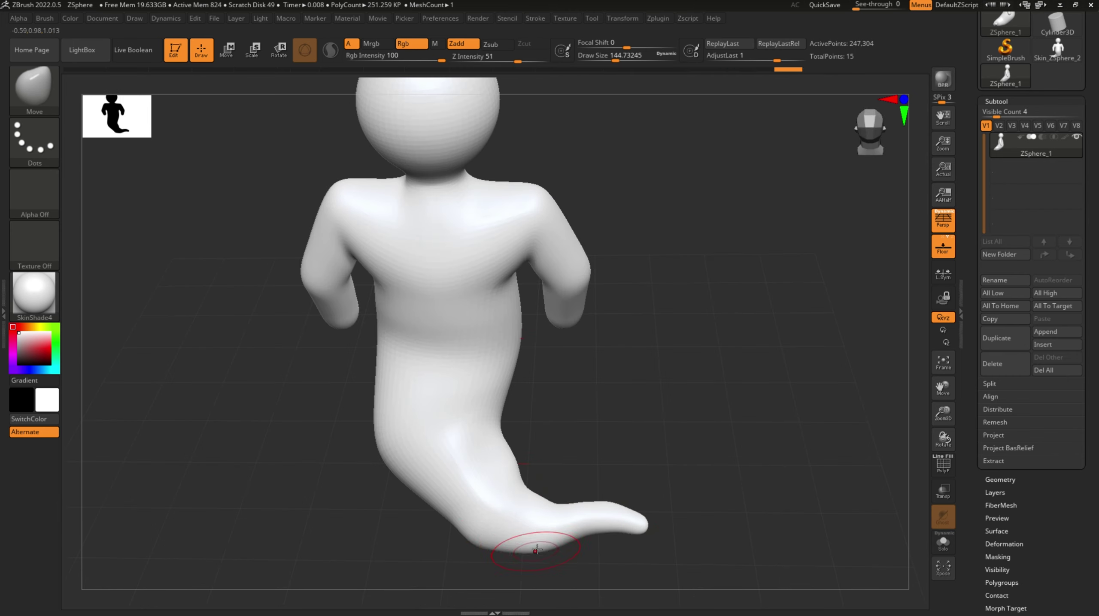
mouse_move(527, 535)
left_mouse_down()
mouse_move(442, 513)
mouse_move(527, 485)
mouse_move(557, 447)
mouse_move(535, 478)
left_mouse_up()
key("shift")
mouse_move(553, 469)
right_mouse_down()
mouse_move(576, 468)
mouse_move(557, 491)
right_mouse_up()
left_click_drag(557, 490, 529, 515)
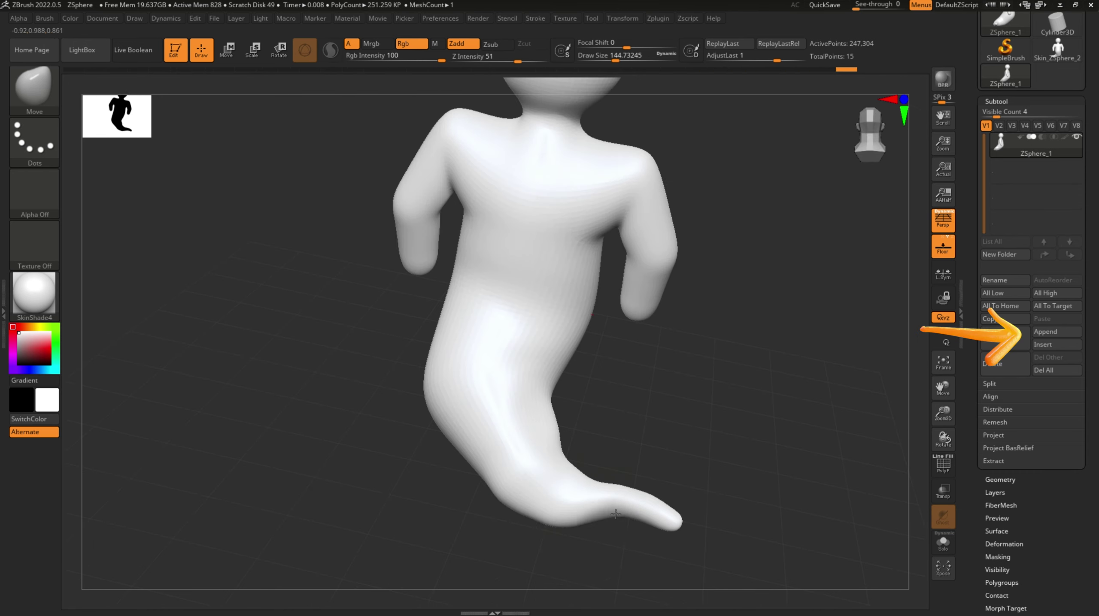
left_click_drag(693, 507, 584, 512)
left_click_drag(661, 502, 669, 496, "shift")
- Smooth the tail's underside and the upper torso while viewing the figure from below
left_click_drag(870, 137, 865, 143)
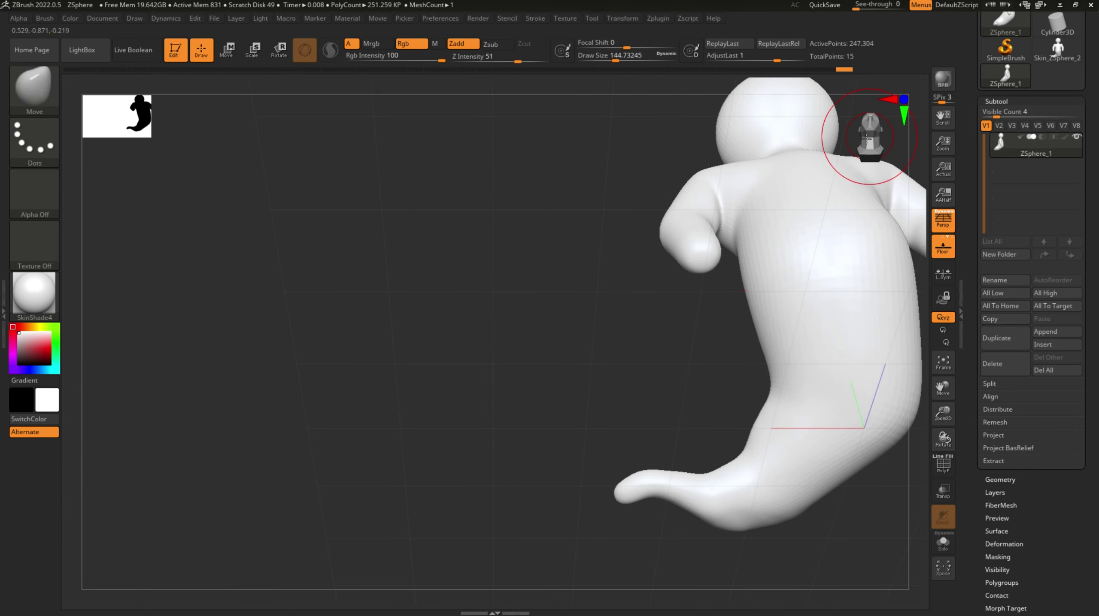
mouse_move(708, 513)
left_mouse_down("shift")
mouse_move(727, 524)
mouse_move(799, 516)
left_mouse_up("shift")
mouse_move(837, 477)
left_mouse_down()
mouse_move(850, 474)
mouse_move(794, 490)
left_mouse_up()
left_click_drag(820, 276, 803, 280, "shift")
- Adjust the upper and lower contours of the tail near the torso with the Move brush
left_click_drag(942, 388, 604, 375)
left_click_drag(647, 420, 667, 425)
mouse_move(734, 479)
left_mouse_down()
mouse_move(622, 475)
mouse_move(729, 474)
left_mouse_up()
mouse_move(673, 421)
left_mouse_down()
mouse_move(686, 428)
mouse_move(654, 448)
left_mouse_up()
mouse_move(751, 479)
left_mouse_down()
mouse_move(691, 477)
mouse_move(760, 483)
left_mouse_up()
left_click_drag(684, 417, 678, 413)
mouse_move(734, 466)
left_mouse_down()
mouse_move(785, 468)
mouse_move(777, 466)
left_mouse_up()
- Refine and smooth the lower bend where the tail leaves the torso, undoing one unwanted Move stroke
left_click_drag(664, 440, 548, 474)
key("shift")
left_click_drag(651, 453, 674, 430, "shift")
mouse_move(751, 488)
left_mouse_down()
mouse_move(712, 501)
mouse_move(747, 474)
mouse_move(734, 441)
mouse_move(713, 499)
left_mouse_up()
mouse_move(747, 474)
left_mouse_down()
mouse_move(782, 503)
mouse_move(729, 477)
left_mouse_up()
key("ctrl+z")
mouse_move(747, 525)
left_mouse_down()
mouse_move(712, 524)
mouse_move(773, 483)
left_mouse_up()
key("shift")
left_click_drag(742, 518, 869, 150)
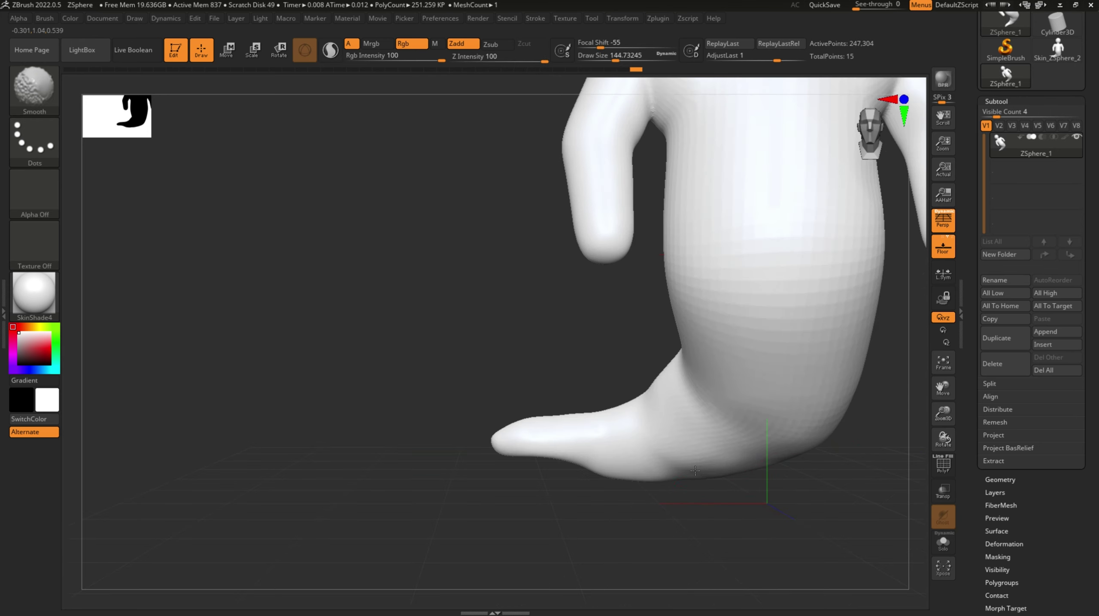
- Reshape the inner fold between the torso and the tail from behind and smooth it
mouse_move(686, 479)
left_mouse_down()
mouse_move(695, 483)
mouse_move(613, 481)
left_mouse_up()
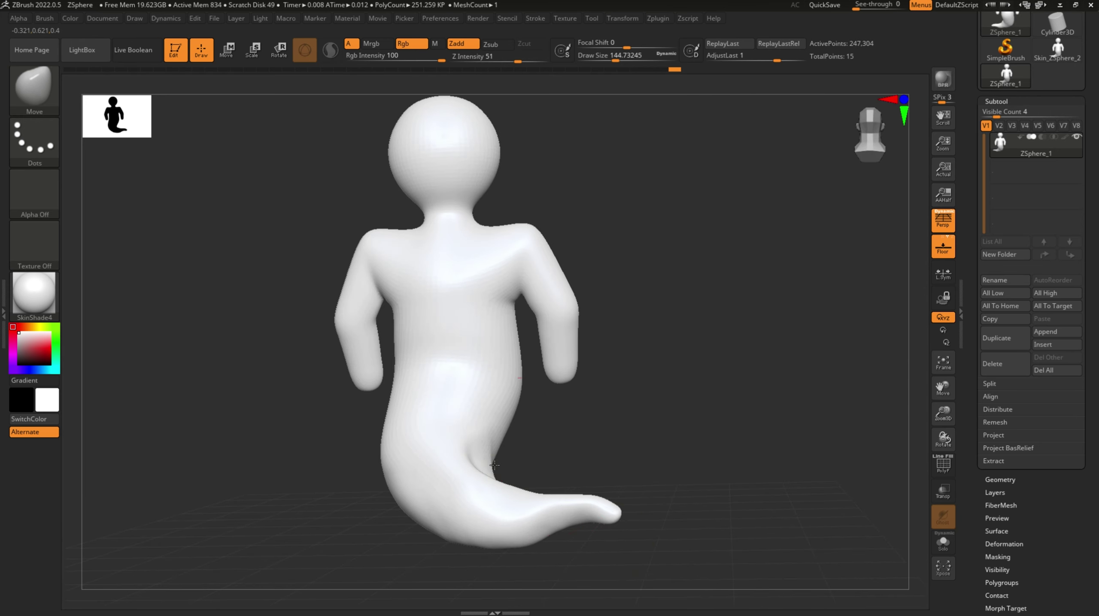
left_click_drag(482, 470, 485, 471)
mouse_move(521, 473)
left_mouse_down()
mouse_move(525, 449)
mouse_move(487, 458)
mouse_move(520, 453)
left_mouse_up()
left_click_drag(463, 474, 499, 444)
key("shift")
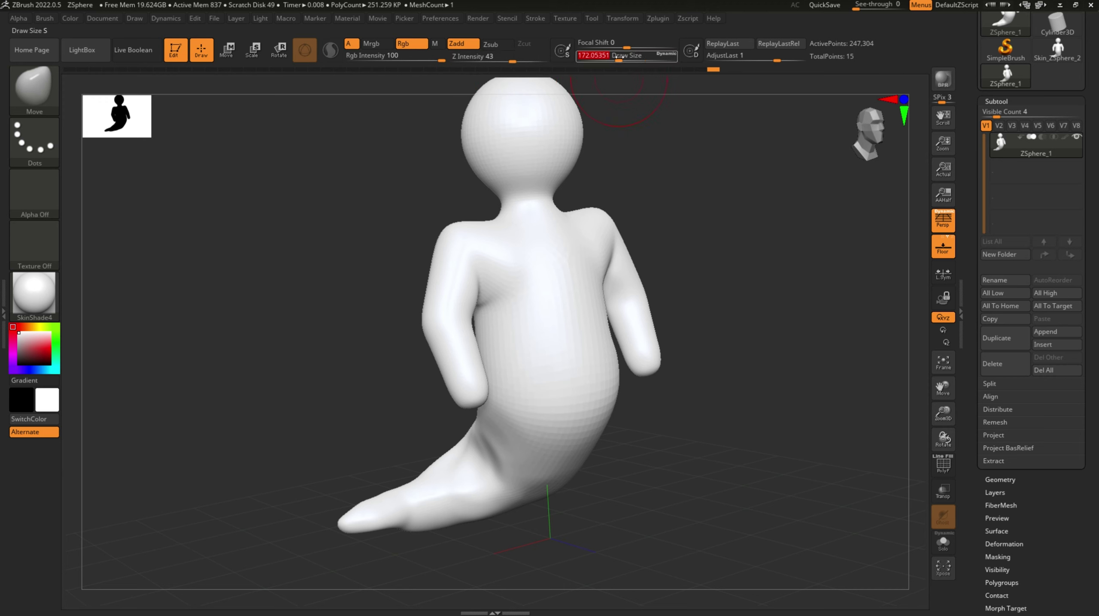
- Smooth the crease where the tail meets the front of the torso at a draw size of about 172
key("shift")
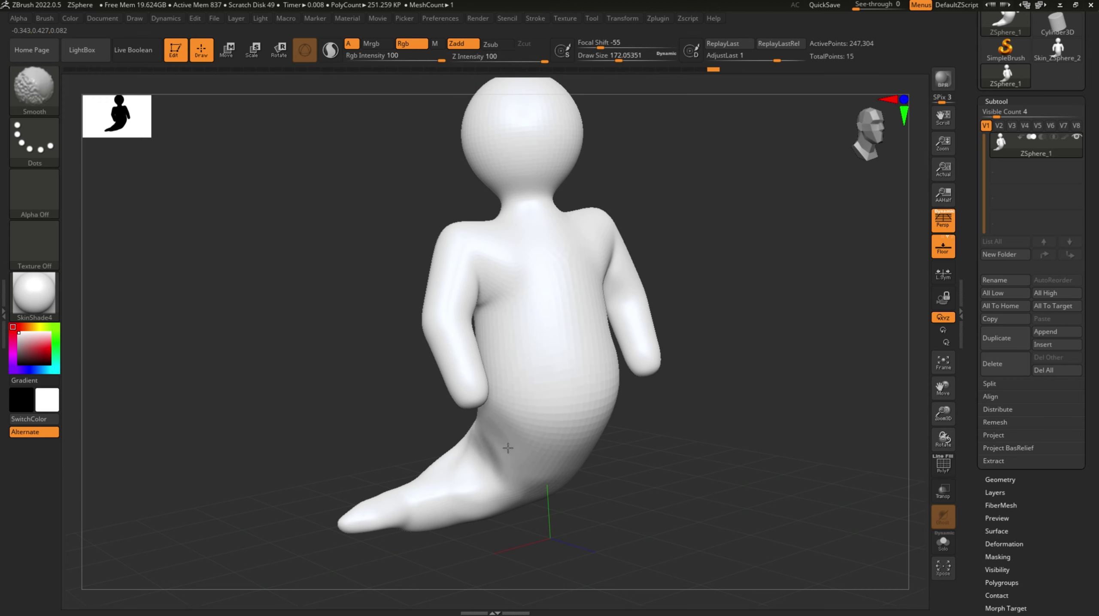
left_click_drag(497, 465, 488, 453, "shift")
right_click_drag(488, 453, 425, 419)
mouse_move(474, 462)
left_mouse_down()
mouse_move(483, 483)
mouse_move(447, 487)
left_mouse_up()
mouse_move(446, 488)
right_mouse_down()
mouse_move(514, 505)
mouse_move(510, 544)
mouse_move(531, 535)
mouse_move(562, 521)
mouse_move(525, 405)
mouse_move(518, 417)
mouse_move(538, 447)
right_mouse_up()
- Shape the outer half of the tail into a narrower, downward-curving tip
right_click_drag(599, 480, 465, 505)
mouse_move(418, 487)
left_mouse_down()
mouse_move(408, 455)
mouse_move(378, 472)
left_mouse_up()
left_click_drag(450, 453, 451, 458)
right_click_drag(378, 473, 305, 477)
left_click(874, 137)
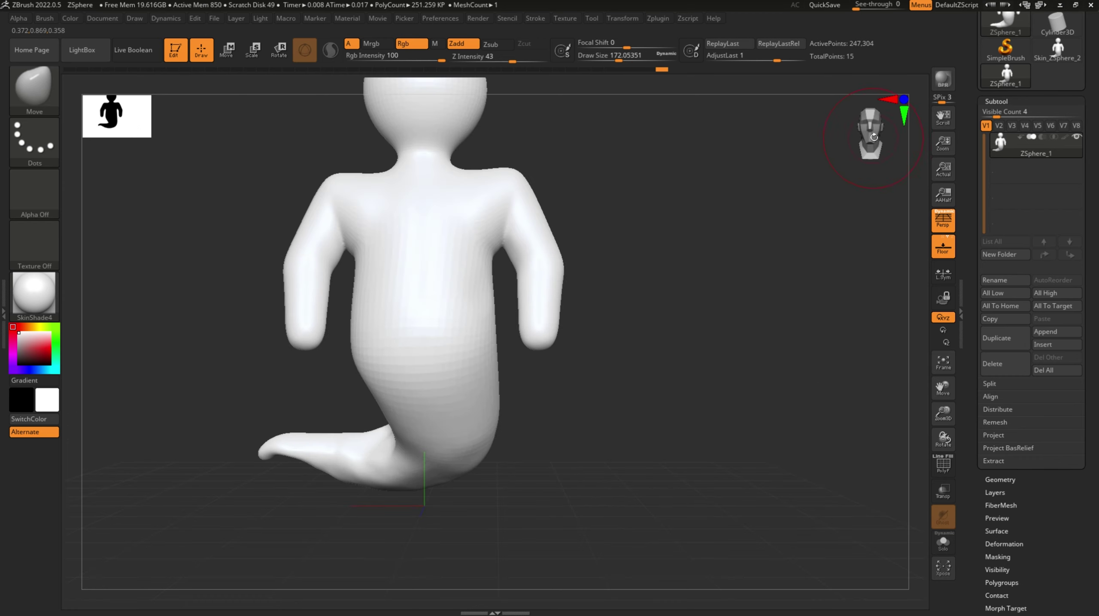
- Refine the underside of the tail from a low viewpoint with Move and Smooth strokes
left_click_drag(942, 388, 1016, 419)
right_click_drag(416, 503, 404, 468)
mouse_move(405, 506)
left_mouse_down()
mouse_move(404, 529)
mouse_move(349, 535)
left_mouse_up()
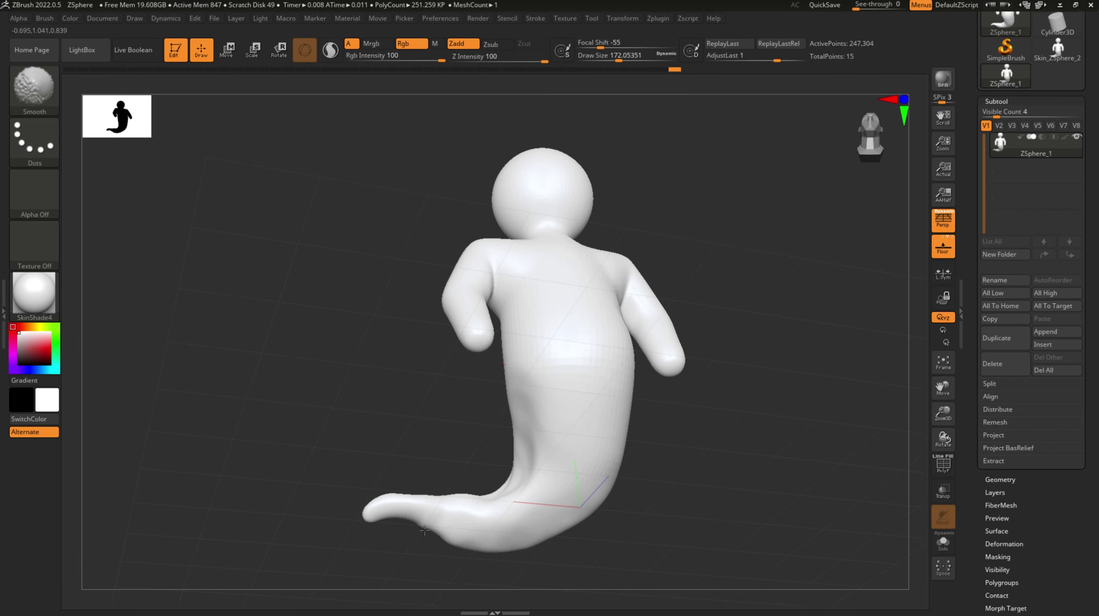
right_click_drag(401, 509, 622, 445)
- Enlarge the Move brush to about 299 and raise the tail into a stronger upward arch
left_click_drag(942, 390, 1036, 352)
left_click_drag(879, 131, 853, 133)
left_click_drag(942, 413, 939, 399)
left_click_drag(942, 389, 971, 447)
left_click_drag(867, 141, 851, 146)
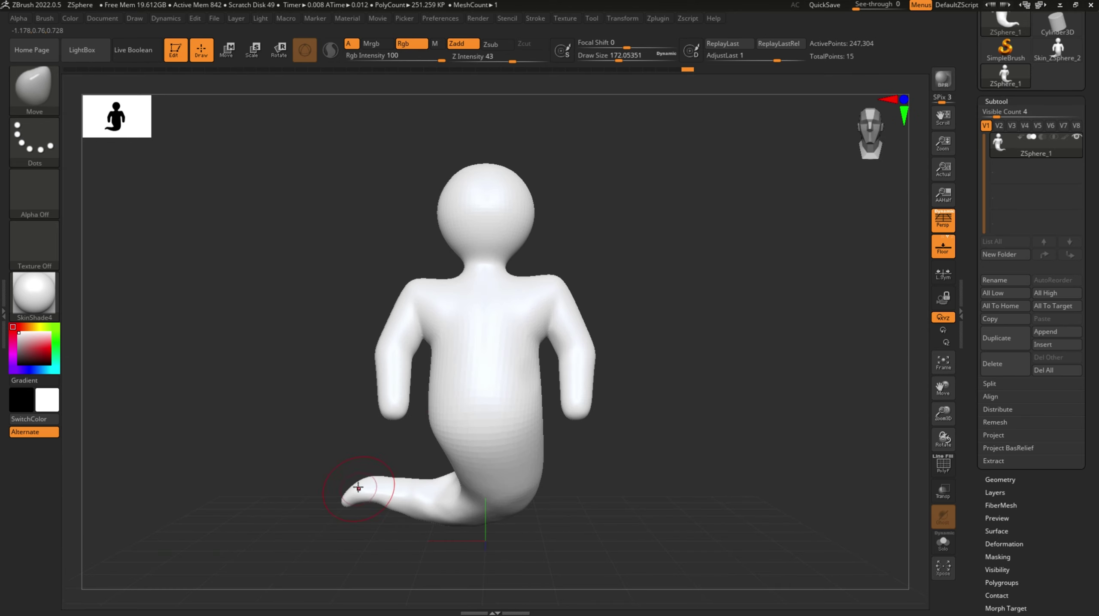
left_click_drag(618, 61, 631, 61)
left_click_drag(378, 482, 381, 466)
left_click_drag(416, 505, 345, 487)
left_click_drag(521, 486, 509, 469)
left_click_drag(859, 133, 895, 134)
left_click_drag(496, 491, 479, 480)
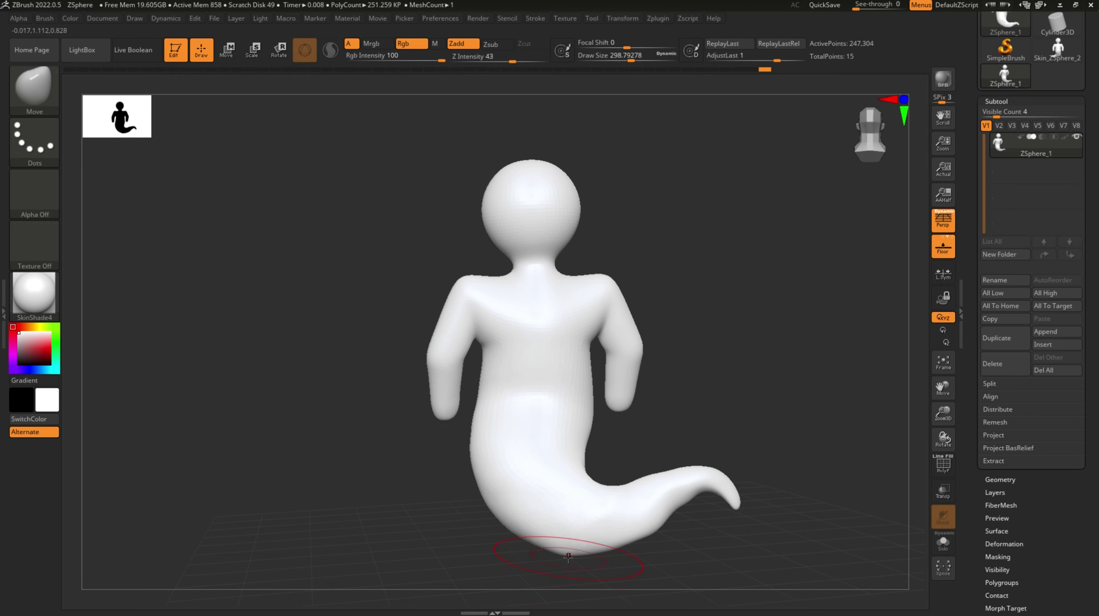
- Smooth the upper side of the arched tail from behind and refine the lower body contour
key("shift")
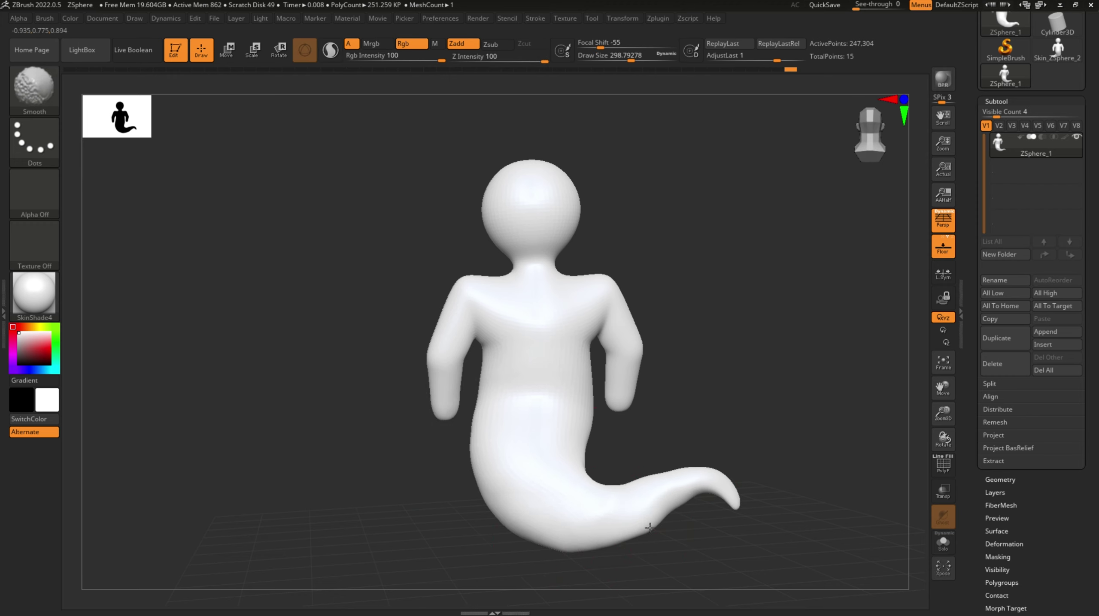
left_click_drag(680, 499, 702, 490, "shift")
left_click_drag(733, 537, 595, 518)
key("shift")
left_click_drag(605, 457, 501, 453)
right_click_drag(900, 403, 681, 376, "alt")
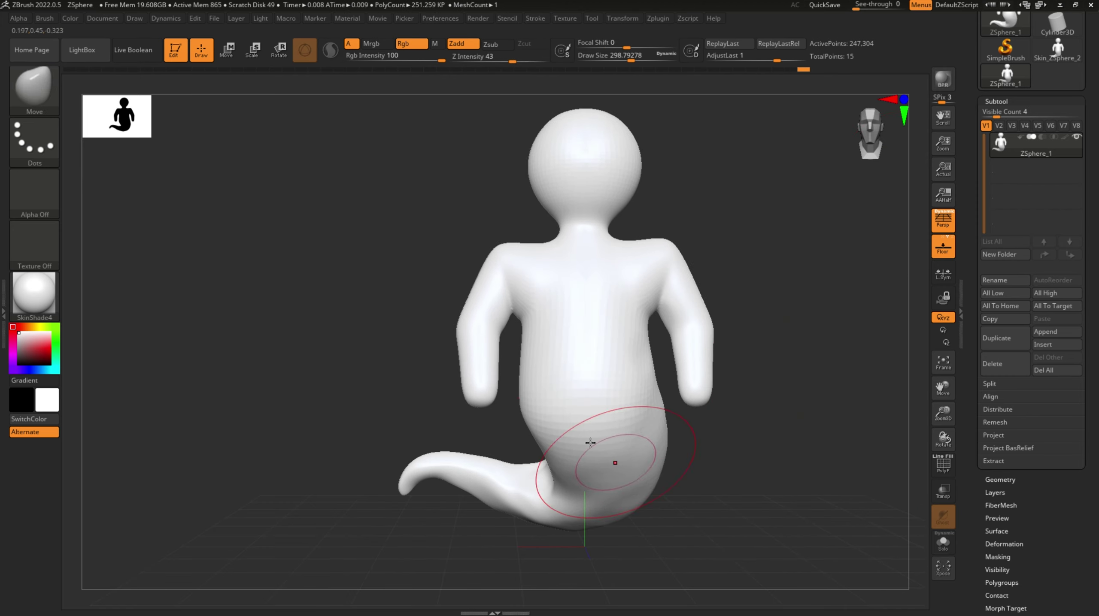
- Switch to the Inflat brush and add volume around the junction of the tail and torso
key("b")
key("i")
key("n")
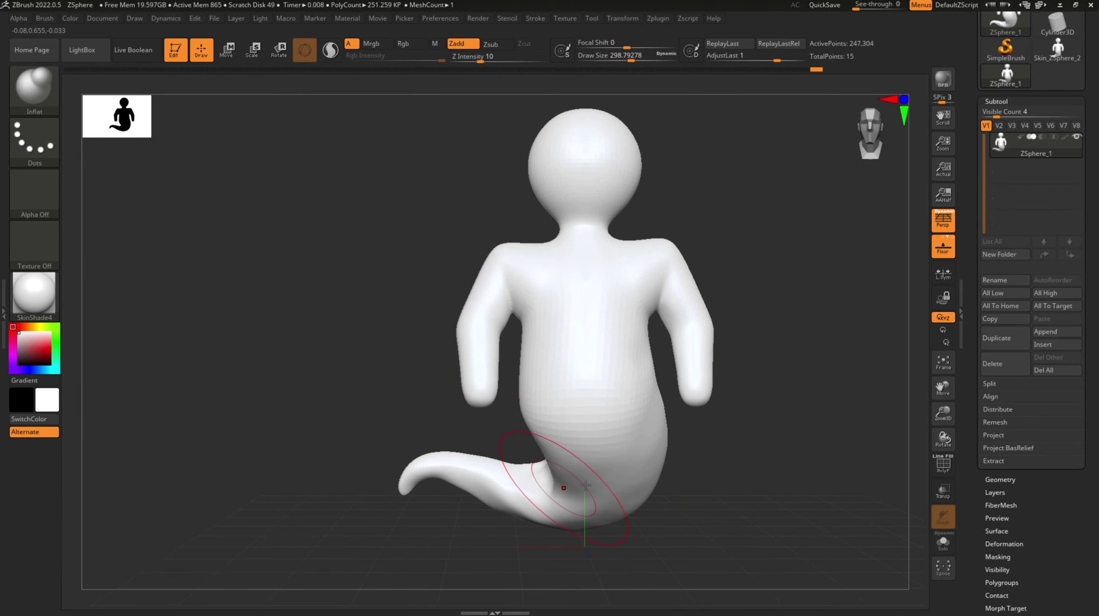
right_click_drag(535, 491, 513, 540)
mouse_move(450, 452)
right_mouse_down()
mouse_move(376, 449)
mouse_move(561, 503)
mouse_move(459, 498)
mouse_move(821, 211)
mouse_move(798, 233)
right_mouse_up()
right_click_drag(446, 523, 551, 525)
right_click_drag(640, 534, 537, 557)
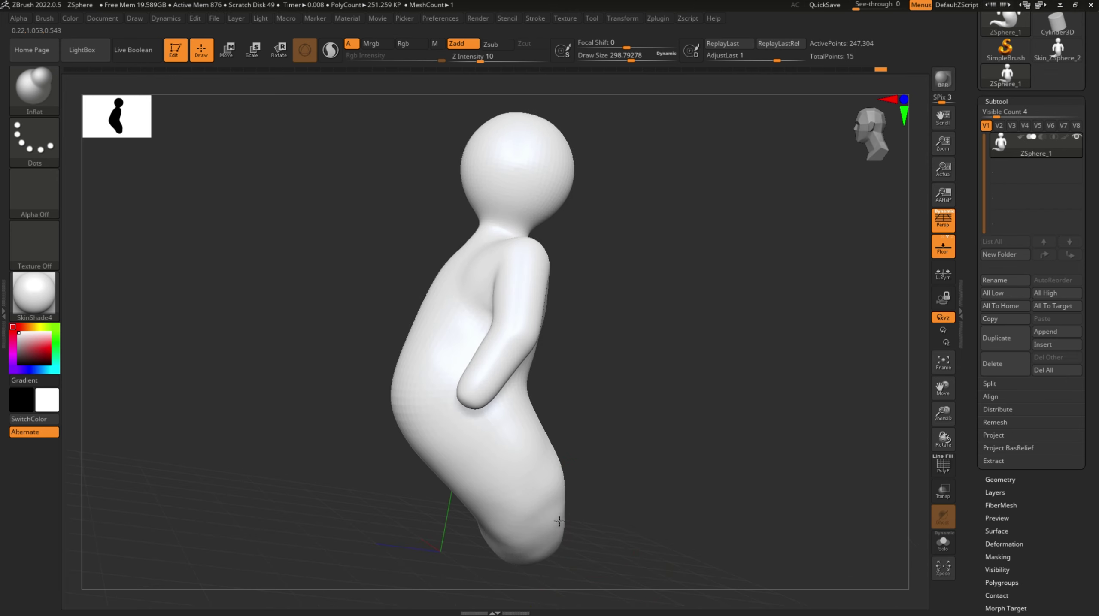
- Inflate the rear of the tail bend while viewing the figure from the side
mouse_move(558, 525)
left_mouse_down()
mouse_move(538, 547)
mouse_move(514, 538)
left_mouse_up()
mouse_move(514, 538)
right_mouse_down()
mouse_move(439, 532)
mouse_move(405, 498)
right_mouse_up()
right_click_drag(907, 168, 924, 378, "shift")
left_click_drag(939, 386, 822, 291)
- Switch back to the Move brush, pull the rear of the tail bend into shape and smooth it
left_click(33, 91)
key("m")
key("v")
left_click_drag(522, 504, 551, 493)
right_click_drag(514, 497, 482, 508)
key("shift")
left_click_drag(545, 491, 534, 472, "shift")
- Reduce the Move brush size to about 87 and undo the last adjustment under the tail bend
left_click(607, 59)
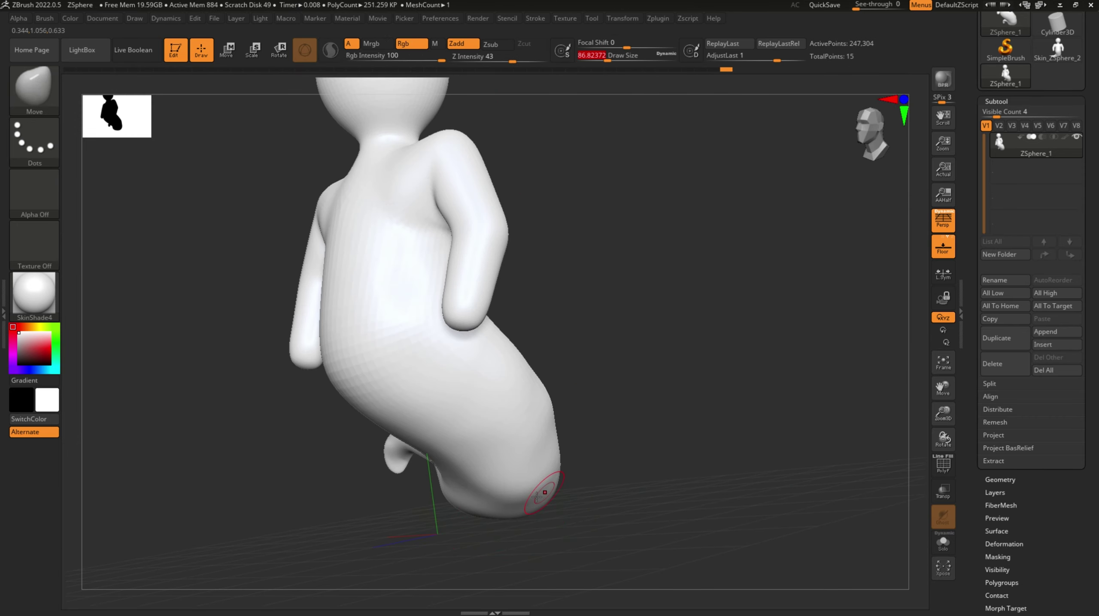
right_click_drag(518, 505, 491, 523)
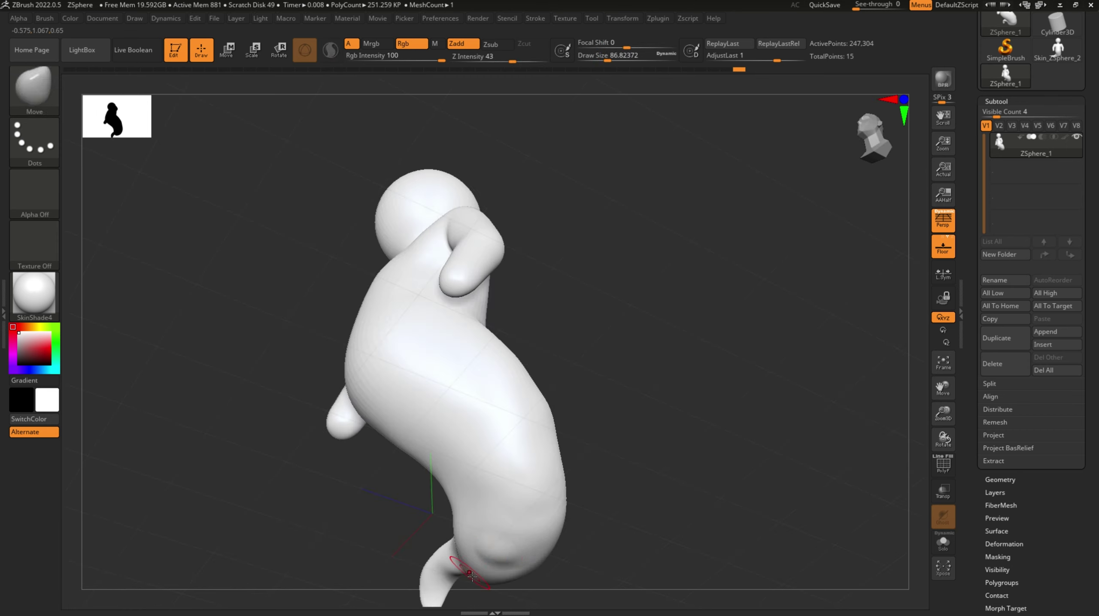
key("ctrl+z")
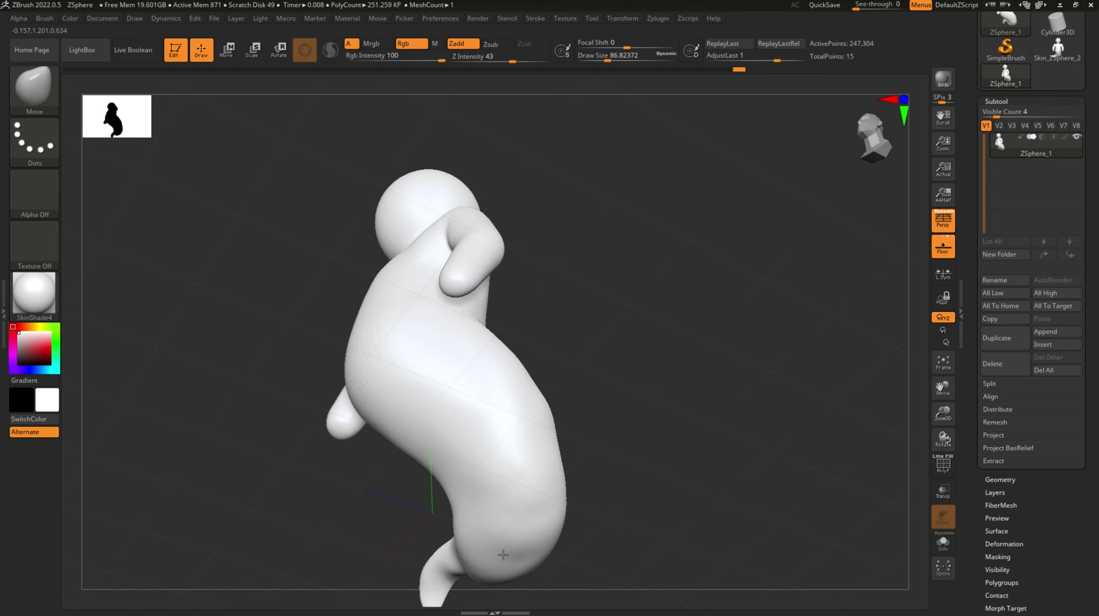
- Examine the proportions of the body and tail from the front and side at different zoom levels
right_click_drag(502, 557, 521, 569)
right_click_drag(416, 526, 604, 379)
left_click_drag(943, 388, 929, 339)
left_click_drag(943, 414, 928, 277)
left_click_drag(942, 387, 1062, 381)
left_click_drag(852, 152, 844, 156)
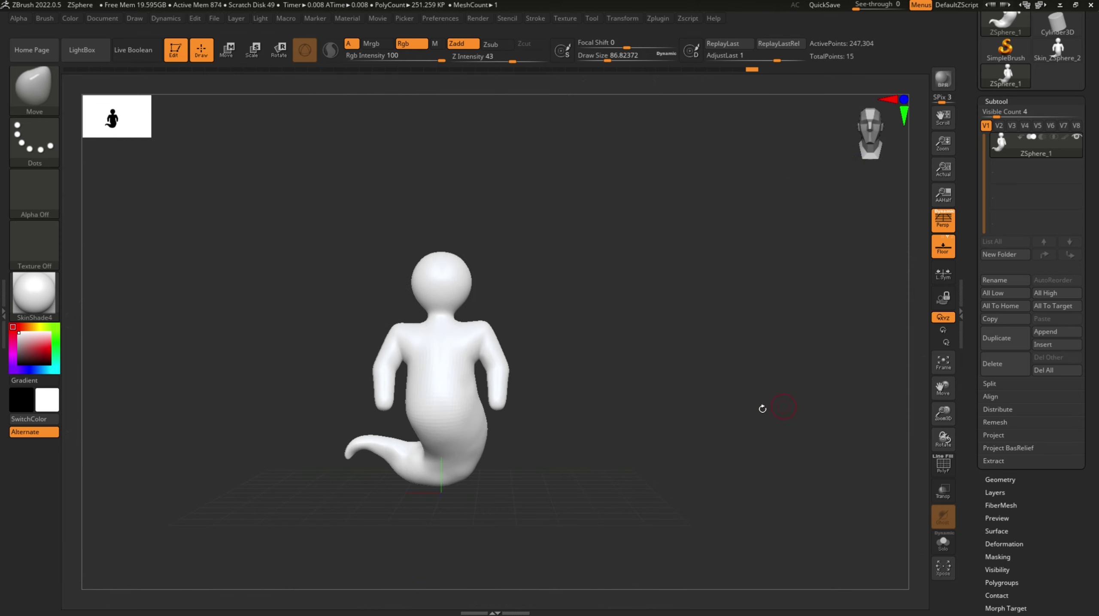
left_click_drag(703, 421, 699, 458)
left_click_drag(937, 407, 926, 459)
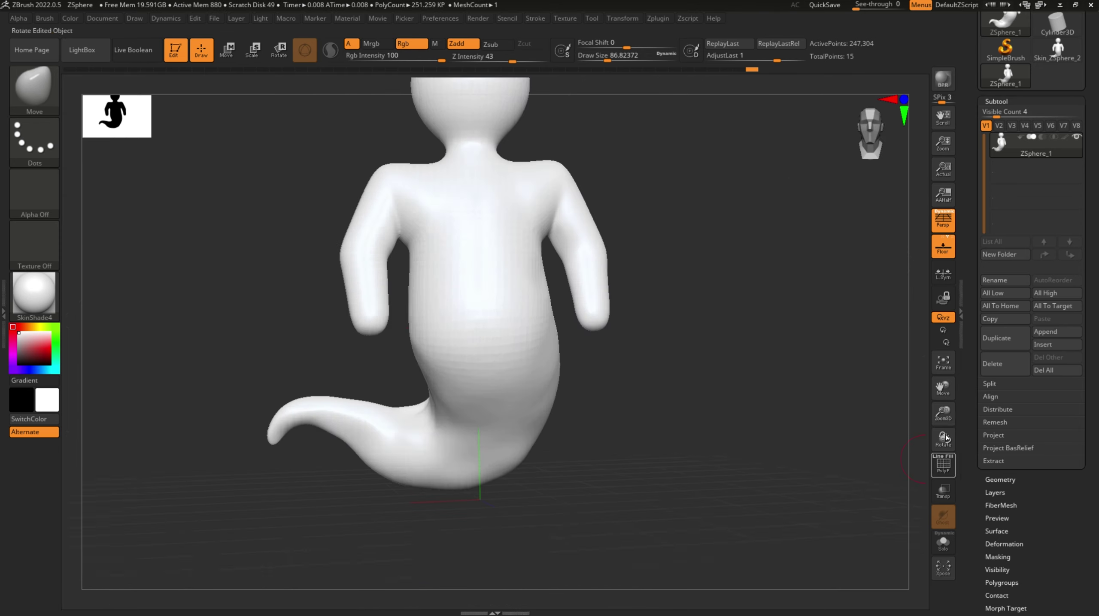
left_click_drag(940, 387, 997, 479)
left_click_drag(939, 409, 916, 338)
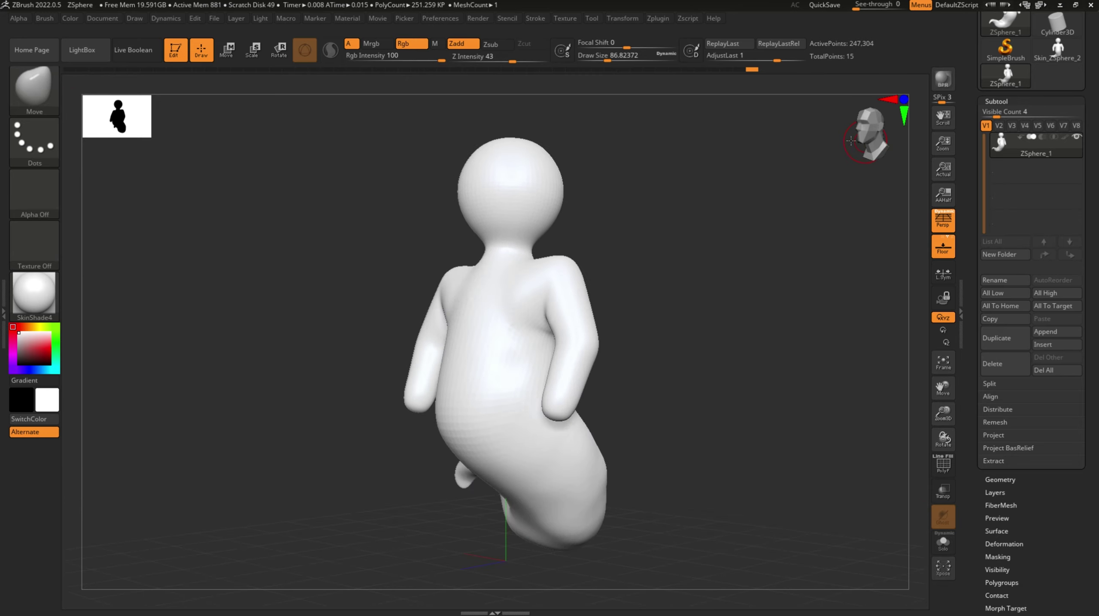